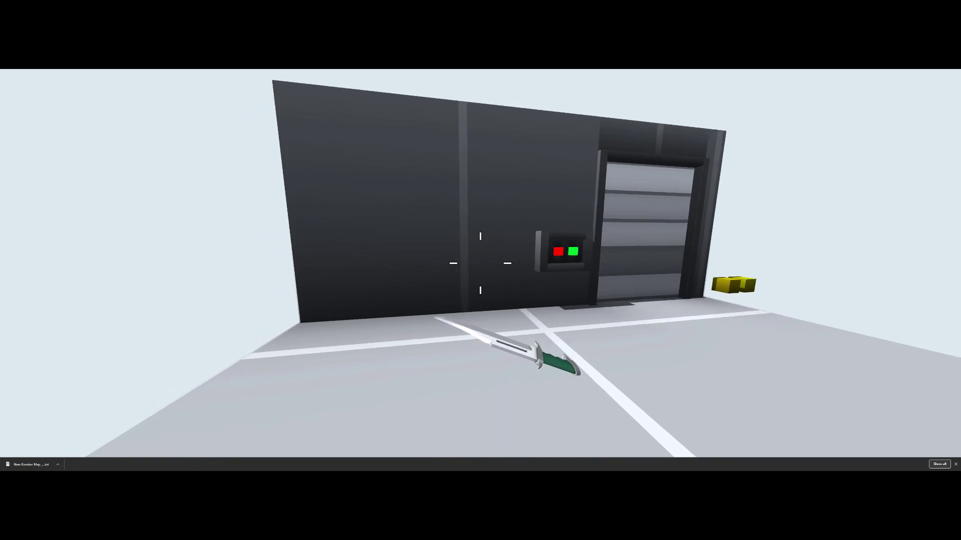
Step: Examine the closed door and its red and green button panel by walking around the front of the wall in test play
key(d)
key(w)
key(a)
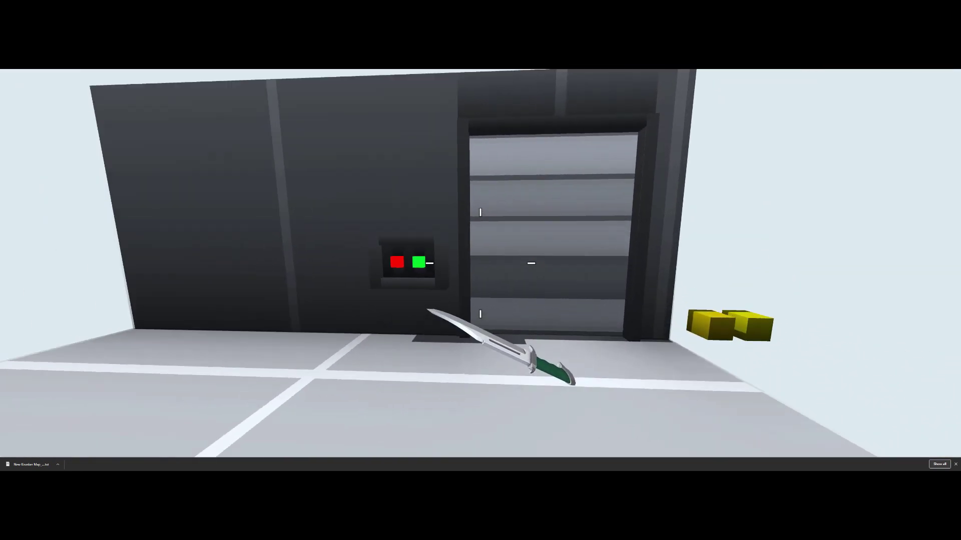
key(w)
key(s)
key(a)
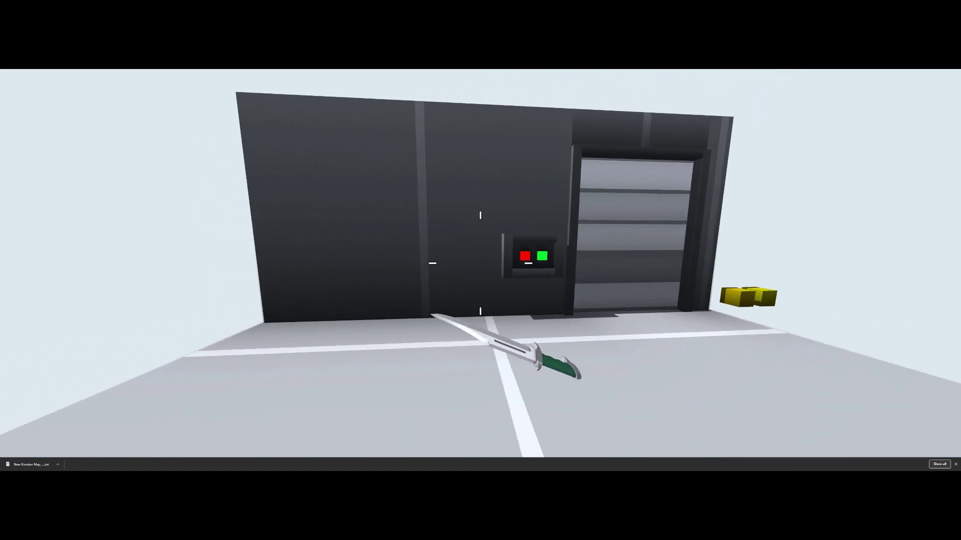
key(w)
key(a)
key(d)
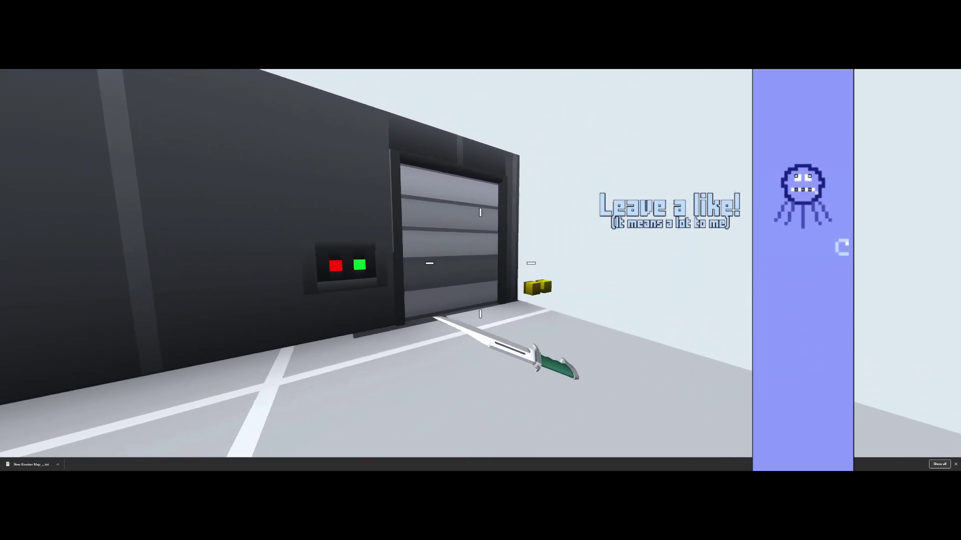
key(w)
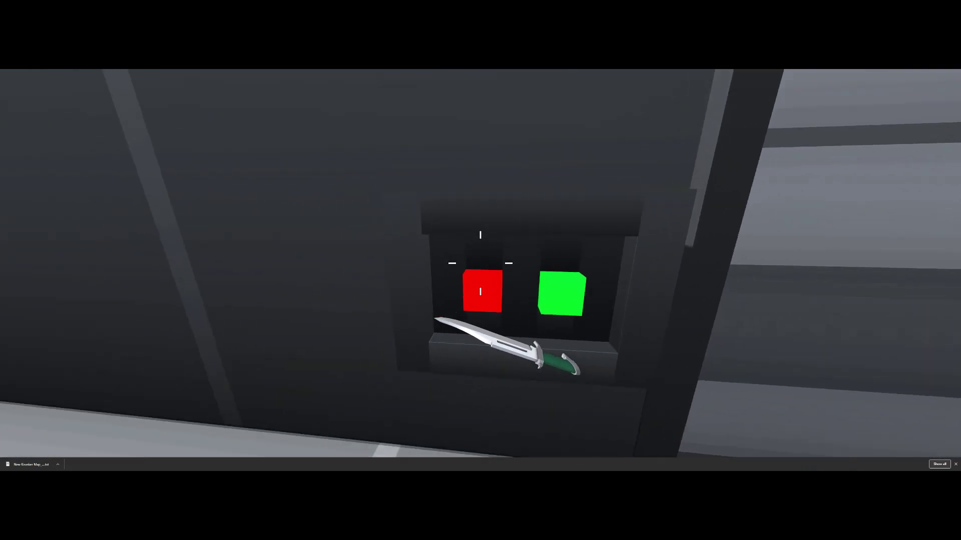
key(s)
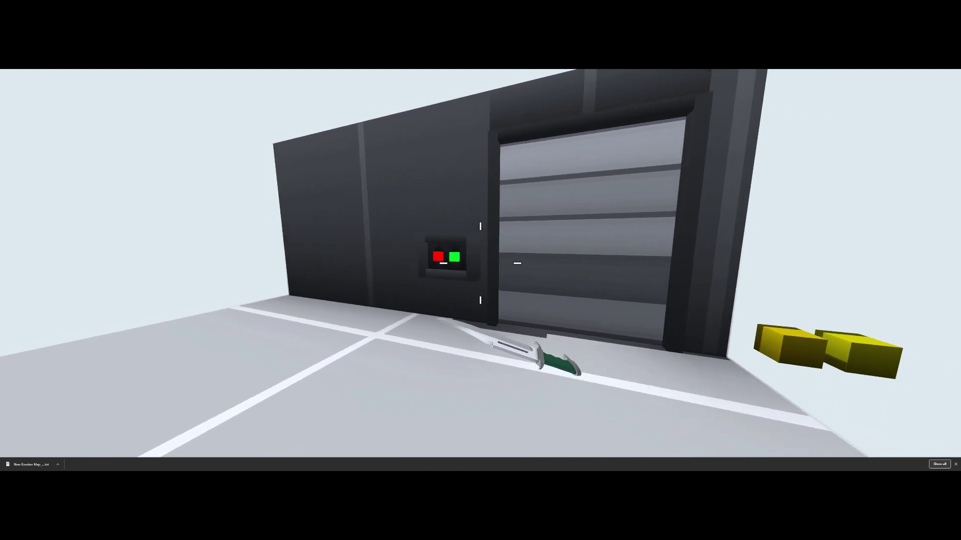
key(s)
key(w)
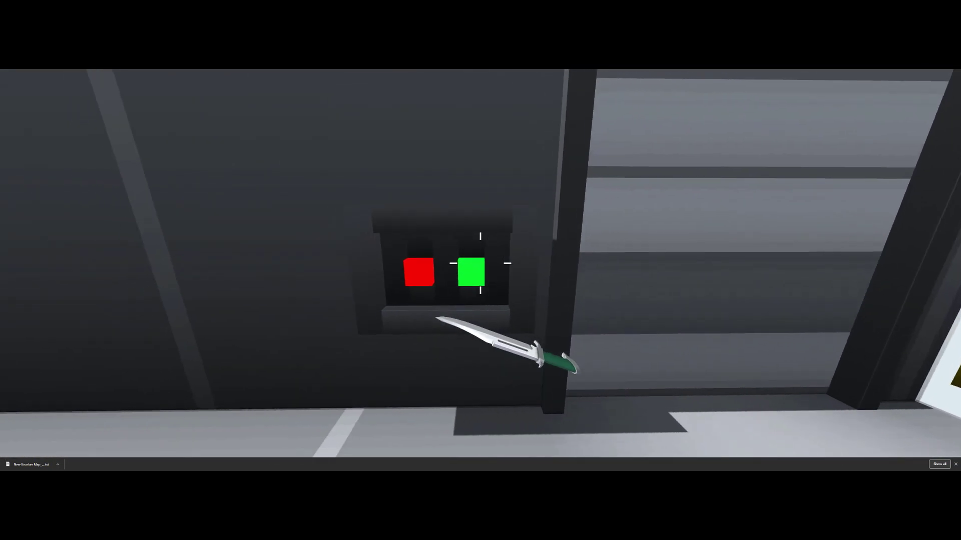
Step: Test the door by hitting both the red and the green buttons on the front panel
click(480, 263)
key(d)
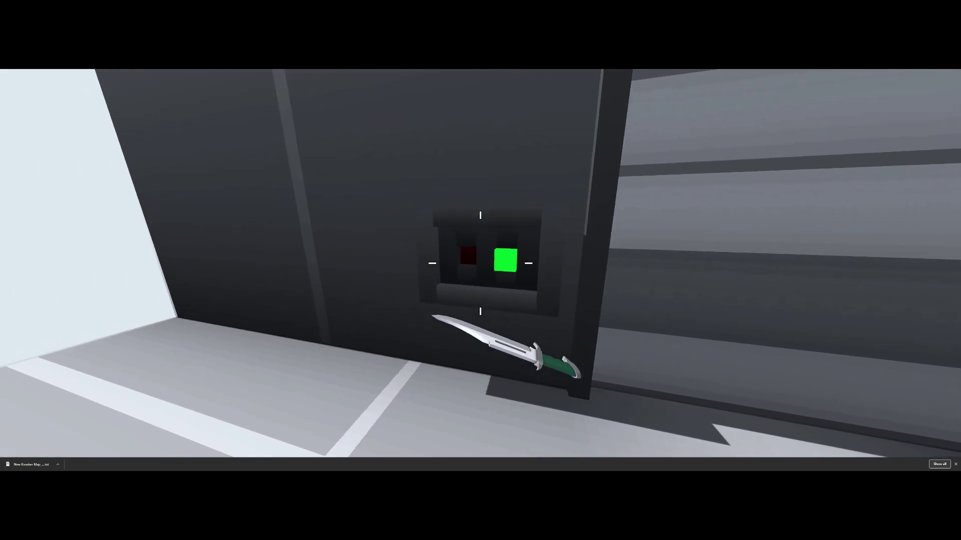
key(w)
click(481, 264)
key(s)
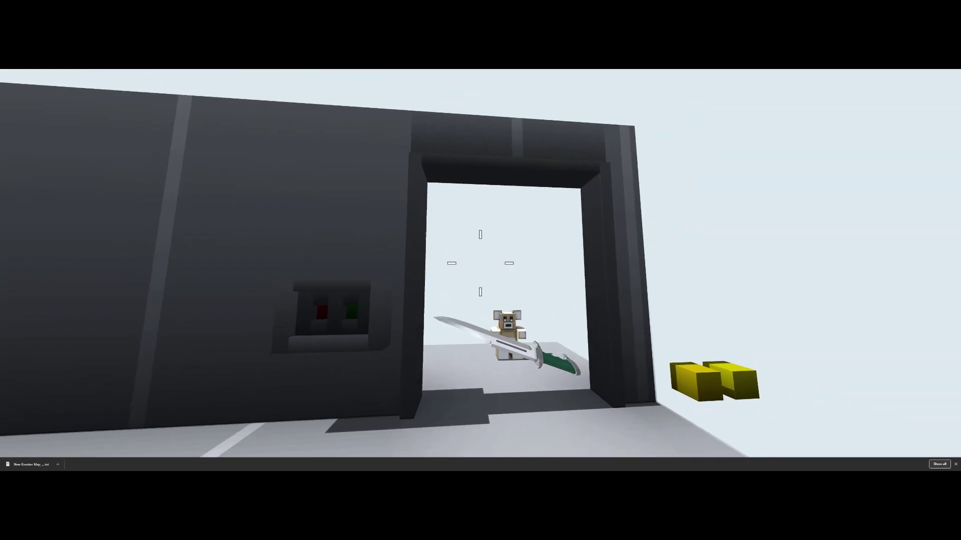
Step: Walk through the doorway and hit the yellow button on the back of the wall to test closing the door
key(w)
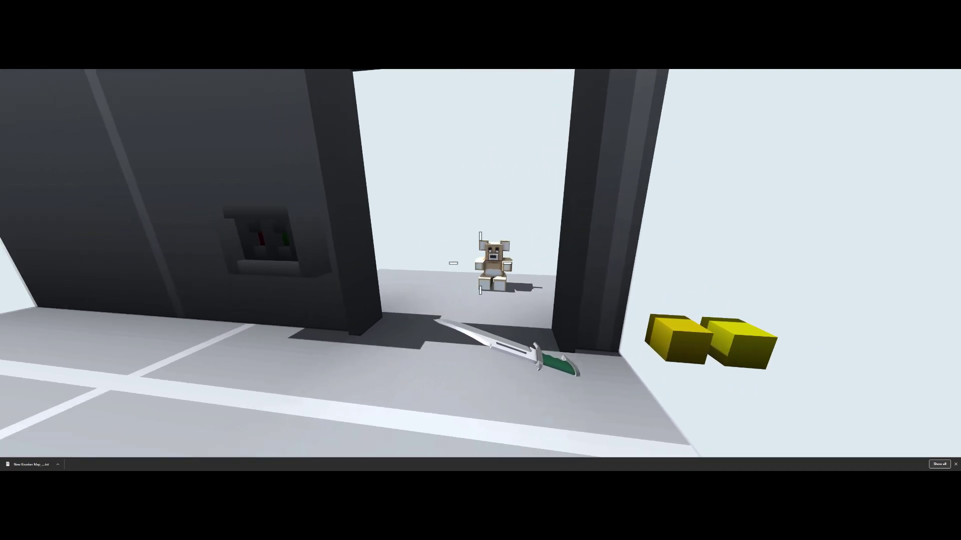
key(w)
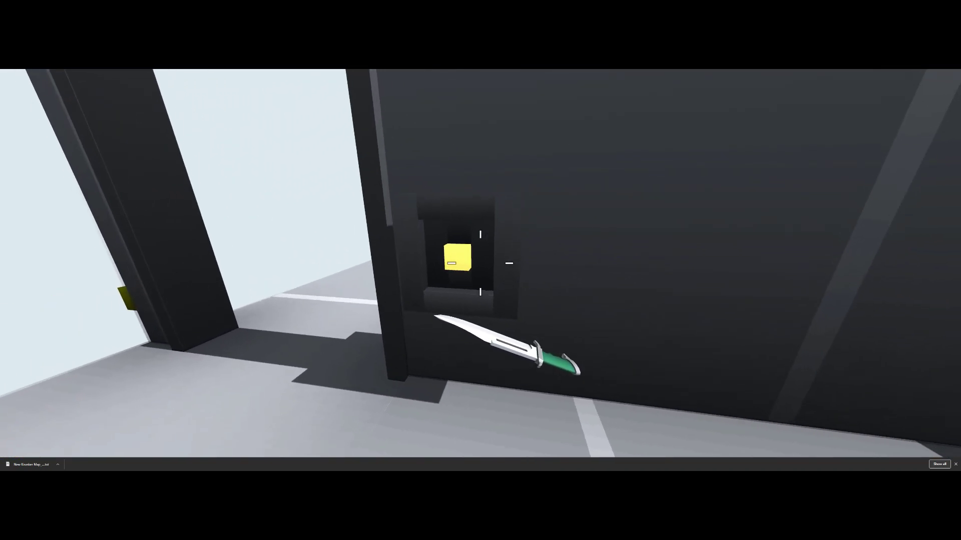
click(480, 264)
key(w)
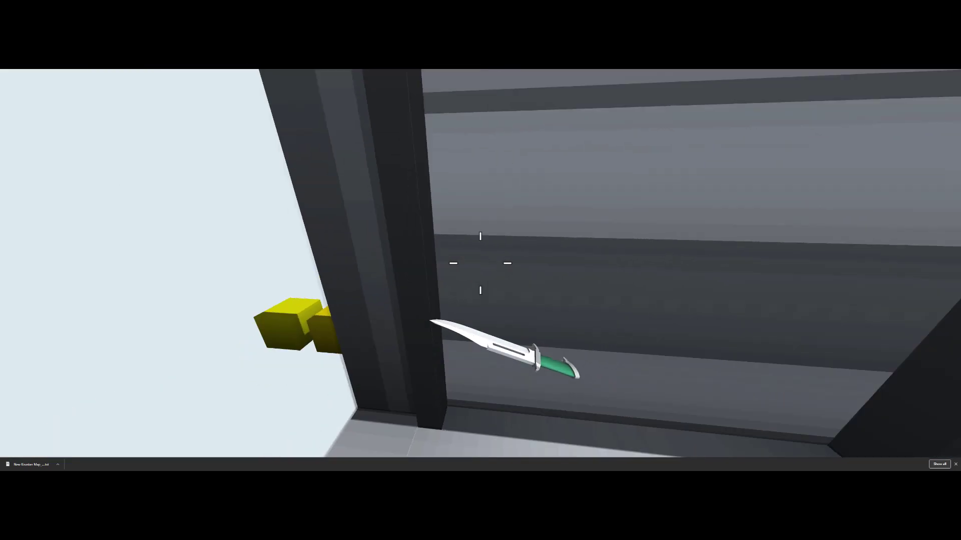
key(w)
click(480, 263)
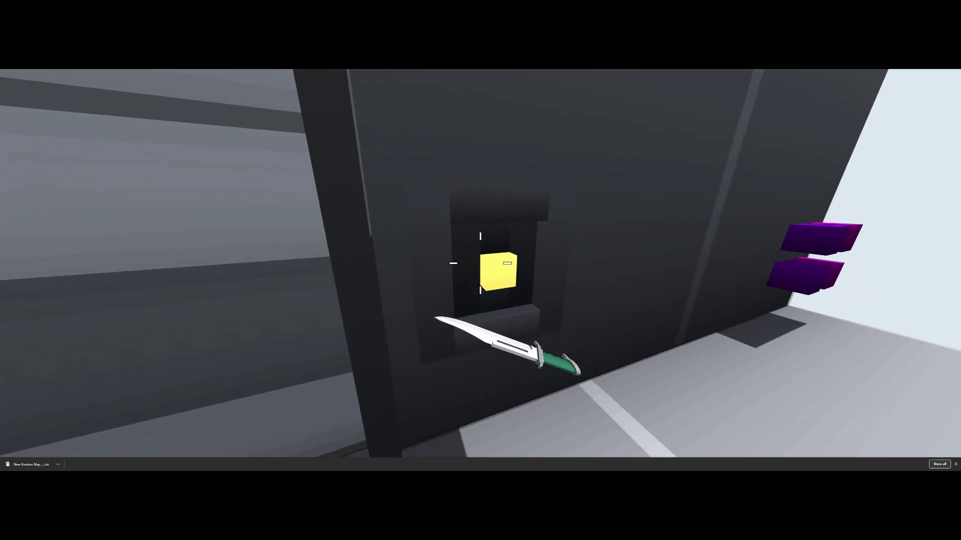
Step: Return to the front panel, hit its red and green buttons again, and walk back through the doorway
key(w)
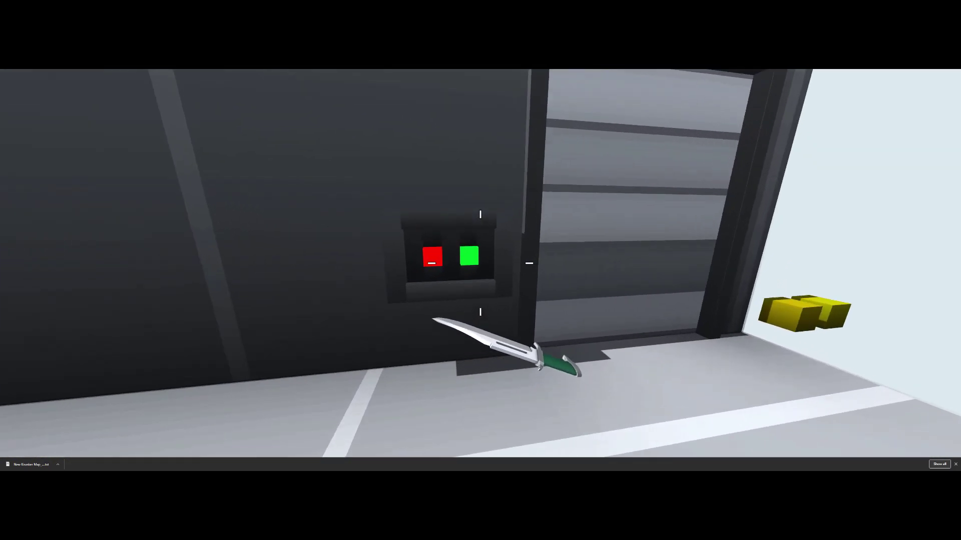
click(480, 263)
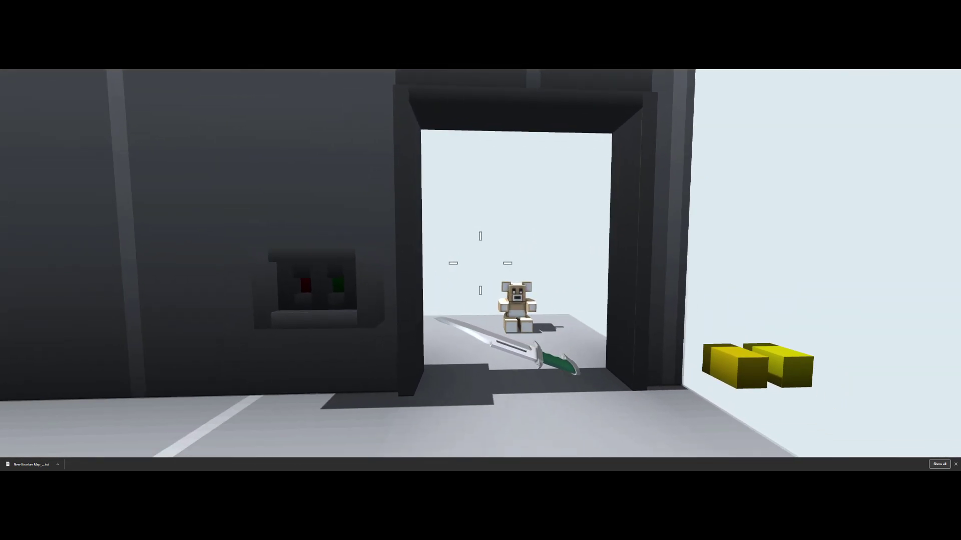
key(d)
key(a)
key(w)
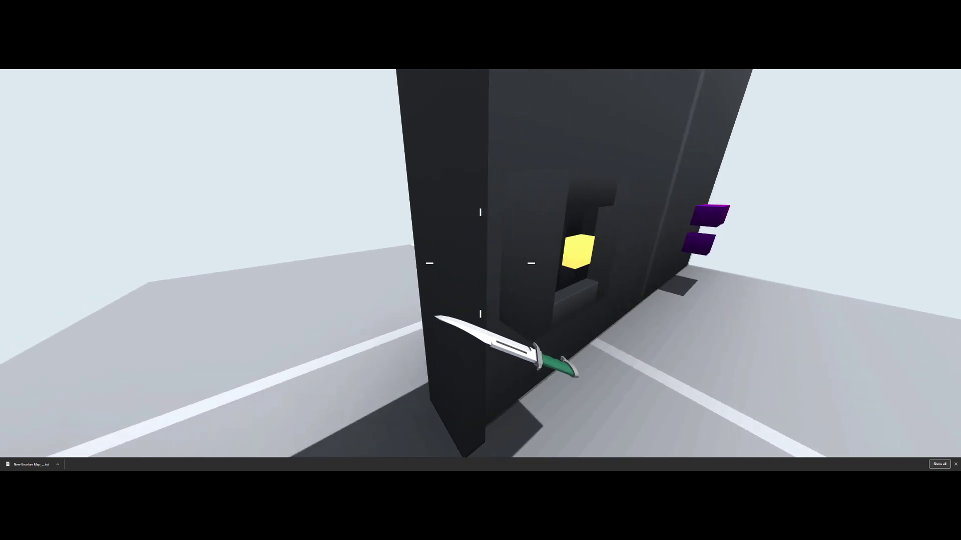
Step: Inspect the open door and wall from both sides, and exit test play to the map editor
key(a)
key(s)
key(w)
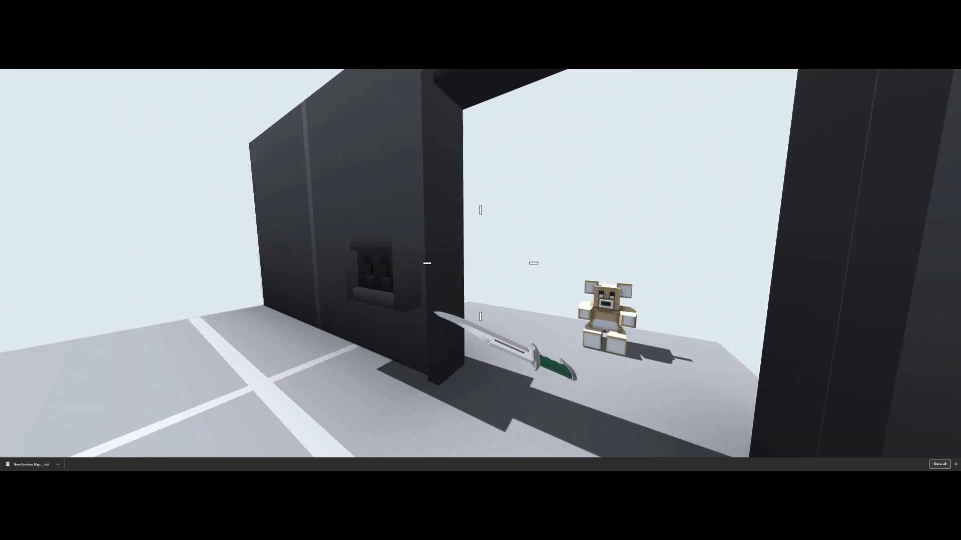
key(w)
key(a)
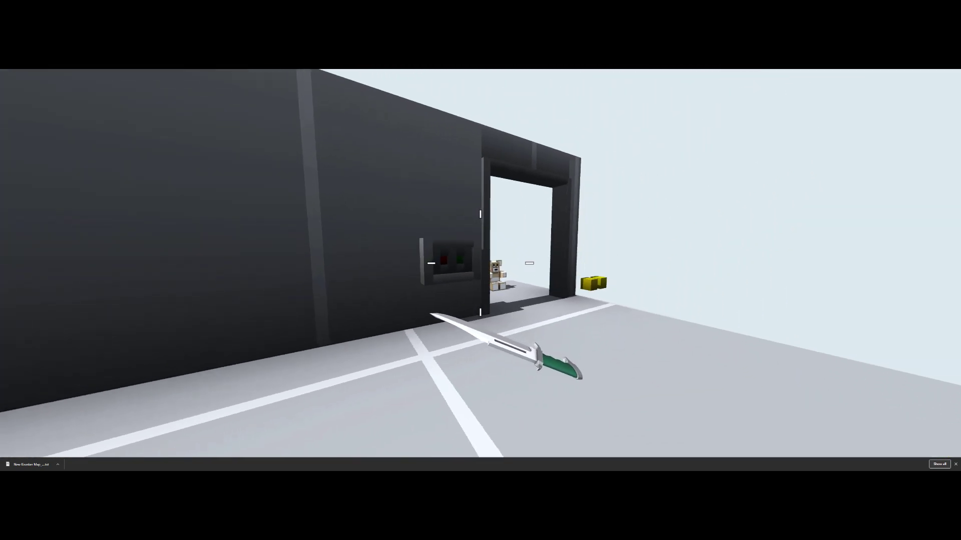
key(w)
key(a)
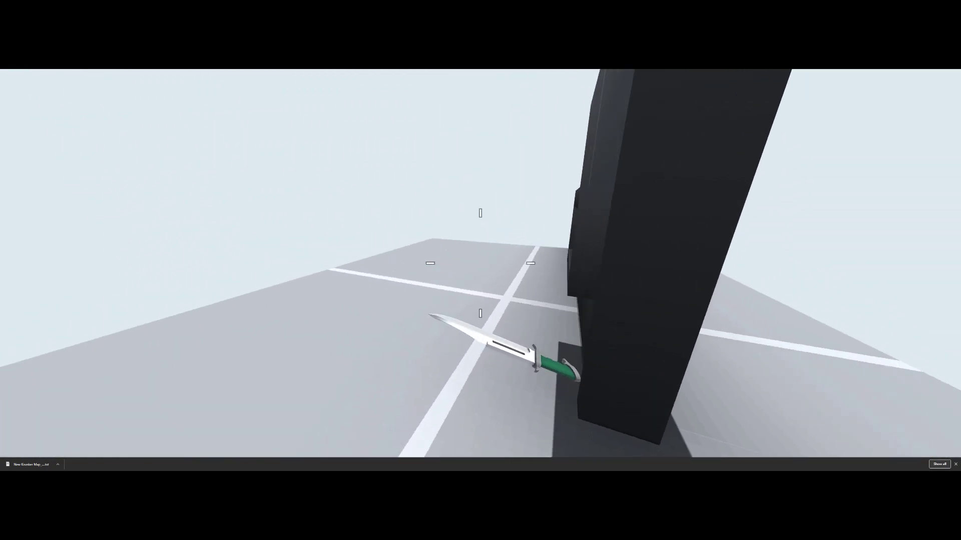
key(Escape)
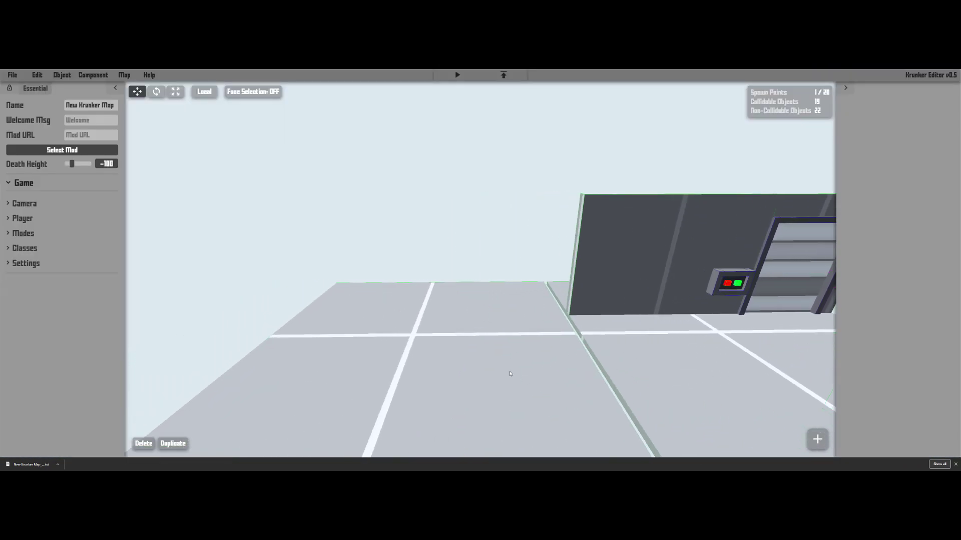
Step: Add a Trigger object to the map
mouse_move(67, 77)
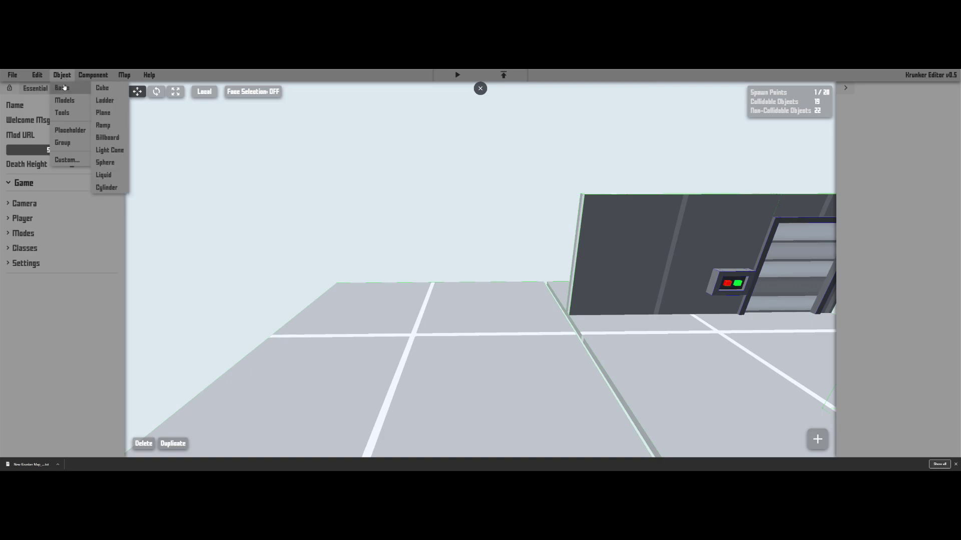
mouse_move(62, 112)
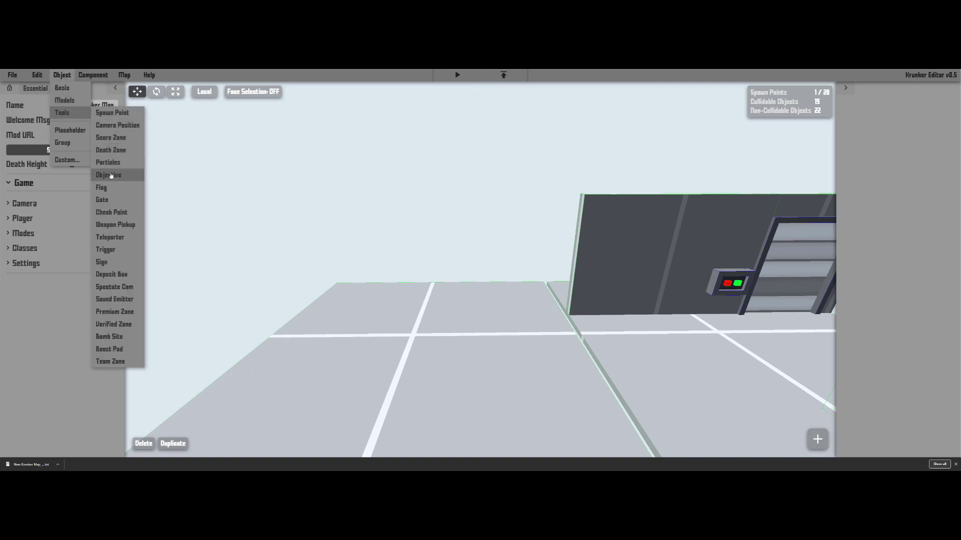
click(114, 250)
key(s)
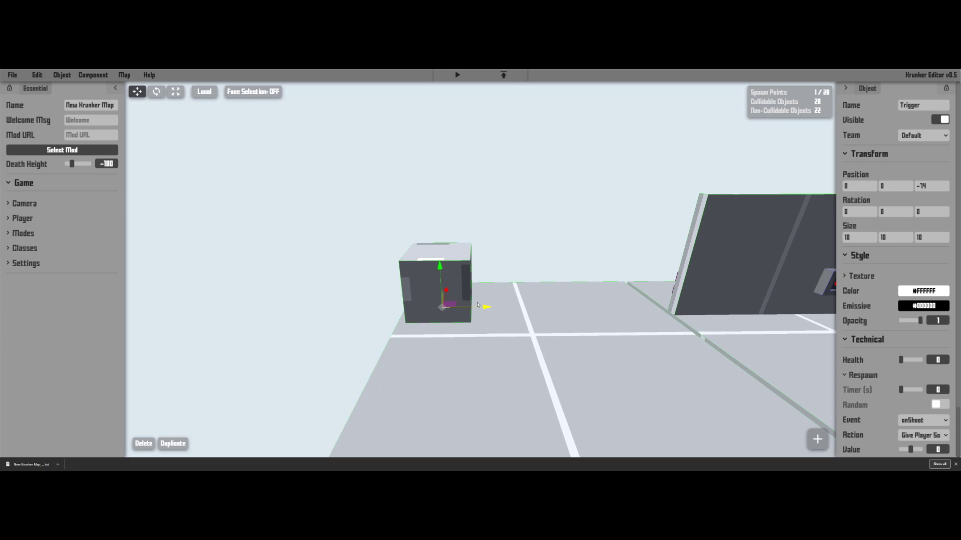
Step: Scale the trigger down to 2 × 2 × 2 and lower it to a height of -3
right_drag(478, 305, 403, 294)
key(w)
key(3)
drag(404, 293, 315, 398)
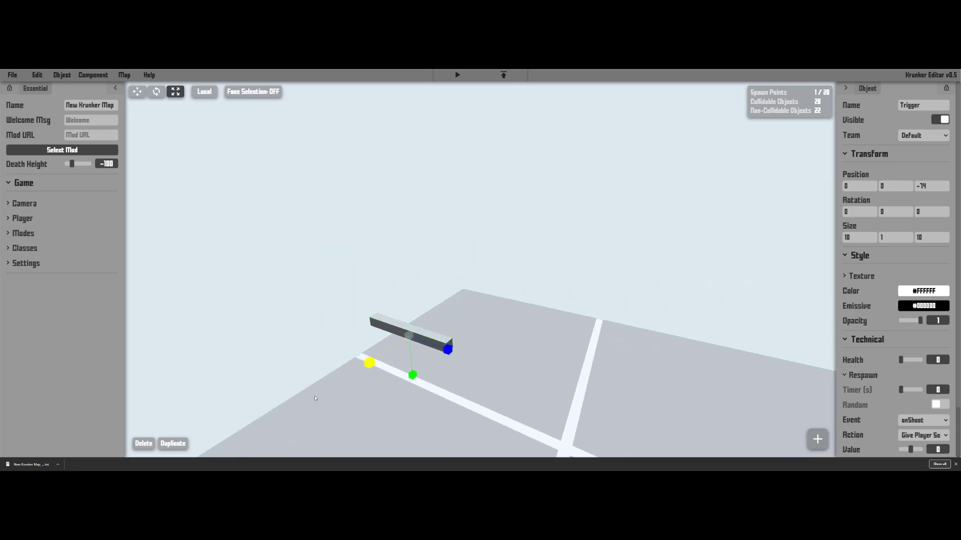
drag(448, 350, 346, 314)
drag(437, 344, 454, 349)
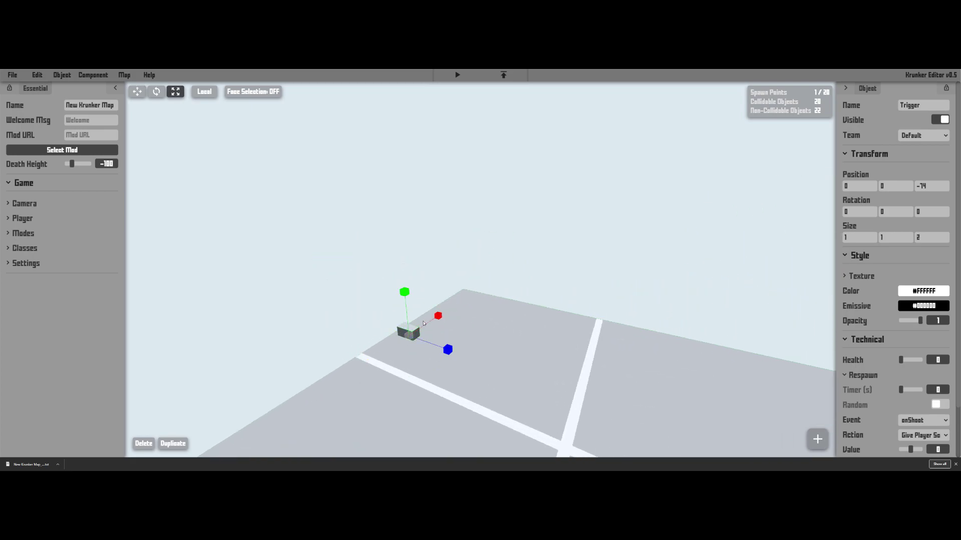
drag(437, 316, 405, 278)
key(1)
drag(406, 295, 408, 327)
Step: Configure the trigger with health 10, onDestroy, Change Interface Health, value -10, ID 100 and target 103, and duplicate it at Z -71 with ID 101
key(a)
right_drag(433, 345, 875, 367)
key(d)
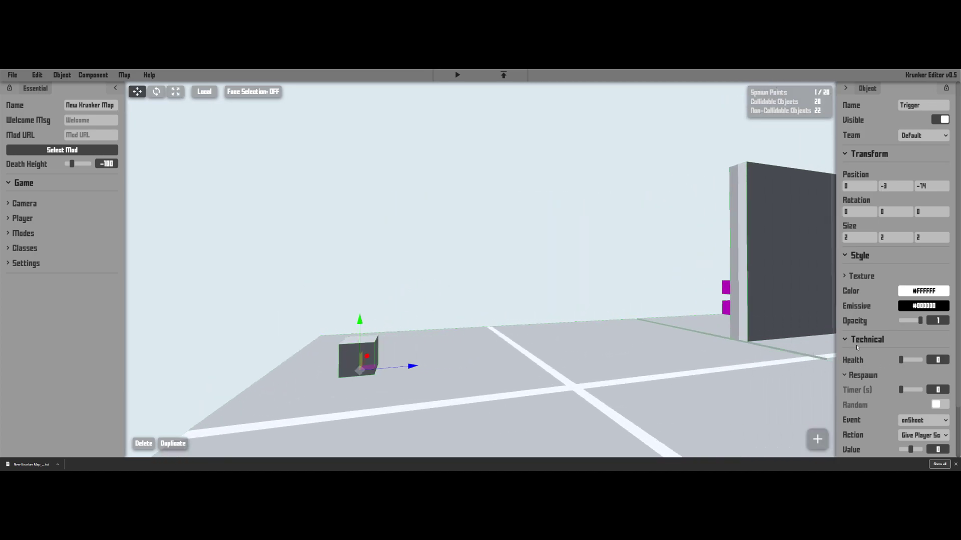
scroll(840, 313, down, 1)
click(923, 378)
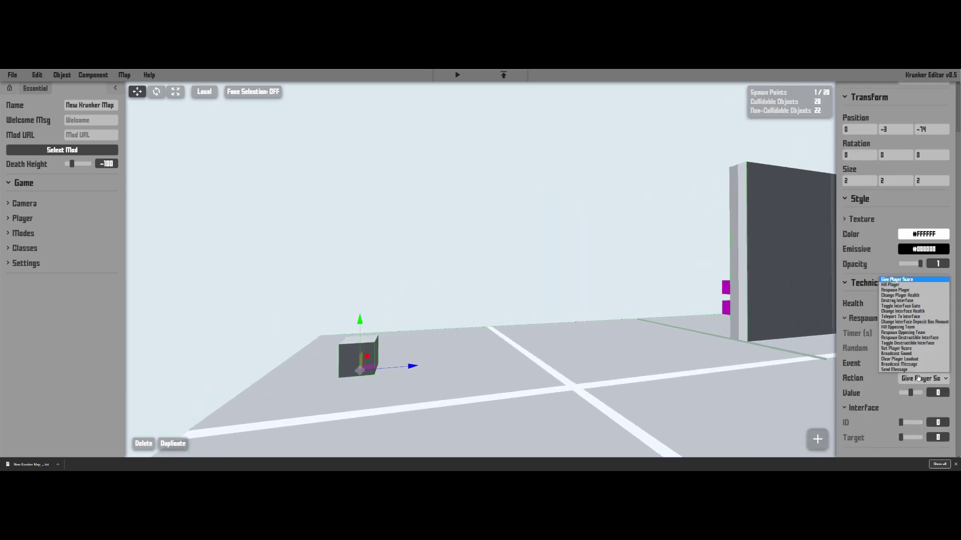
click(895, 312)
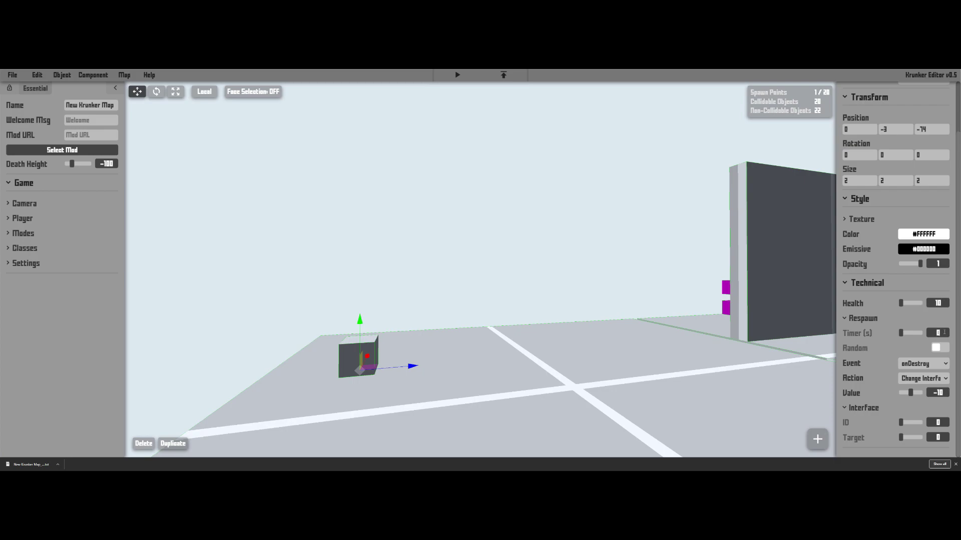
click(863, 318)
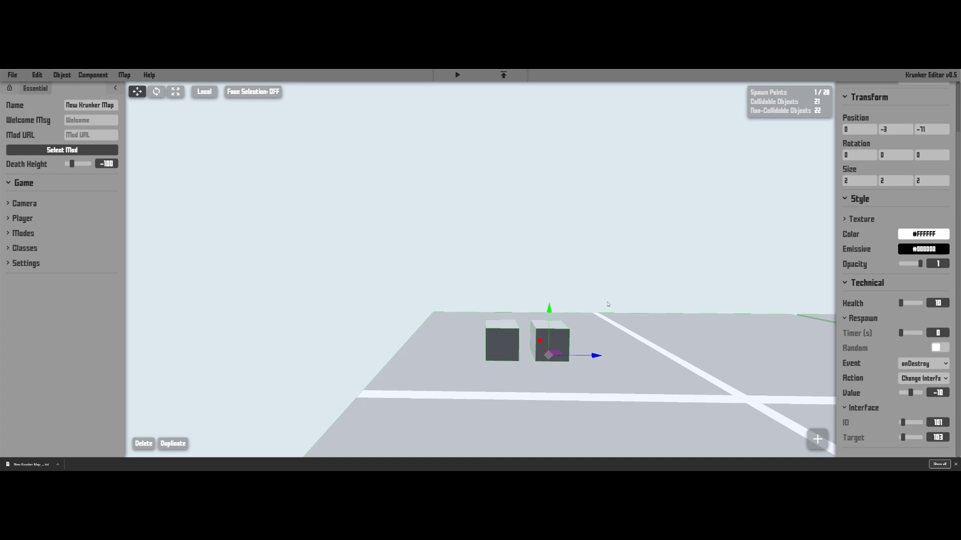
Step: Duplicate the second trigger to Z -64, color the copy #FF0000, and give it ID 103 and target 104
key(d)
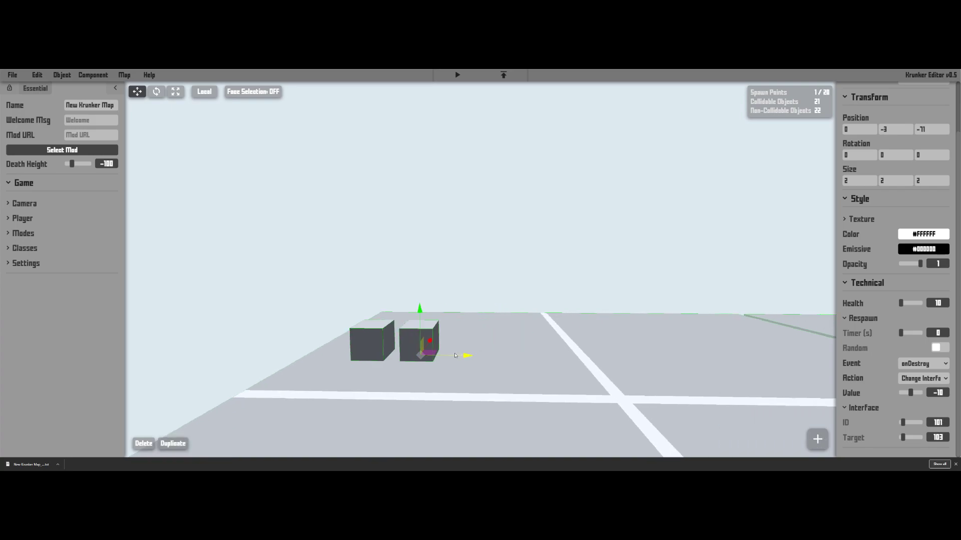
key(ctrl+d)
click(923, 233)
drag(873, 231, 935, 215)
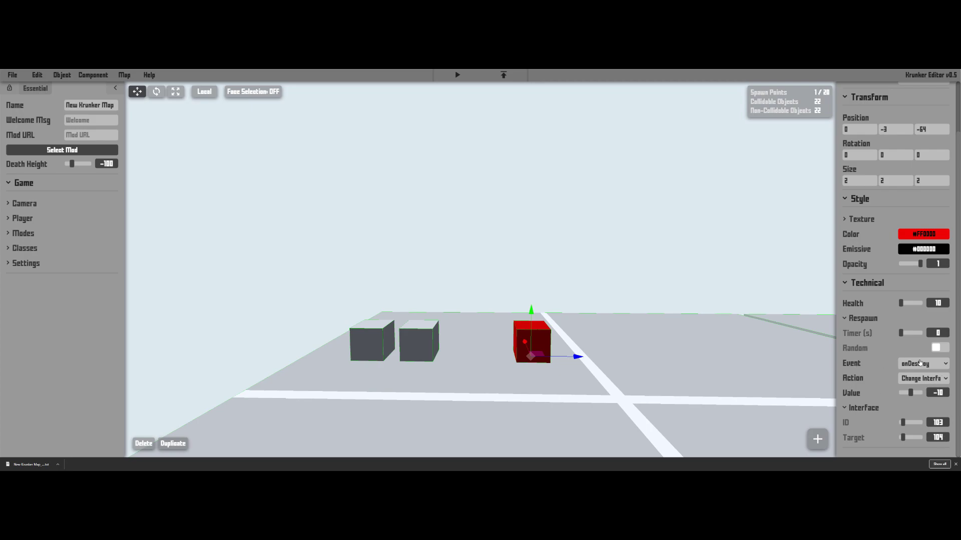
Step: Set the red trigger's action to Destroy Interface, with health 20 and a respawn timer of 0.1 s
click(926, 379)
click(905, 296)
scroll(379, 334, down, 5)
scroll(381, 334, up, 5)
Step: Compare the health, action, ID and target settings of the two white triggers and the red trigger
drag(380, 335, 415, 333)
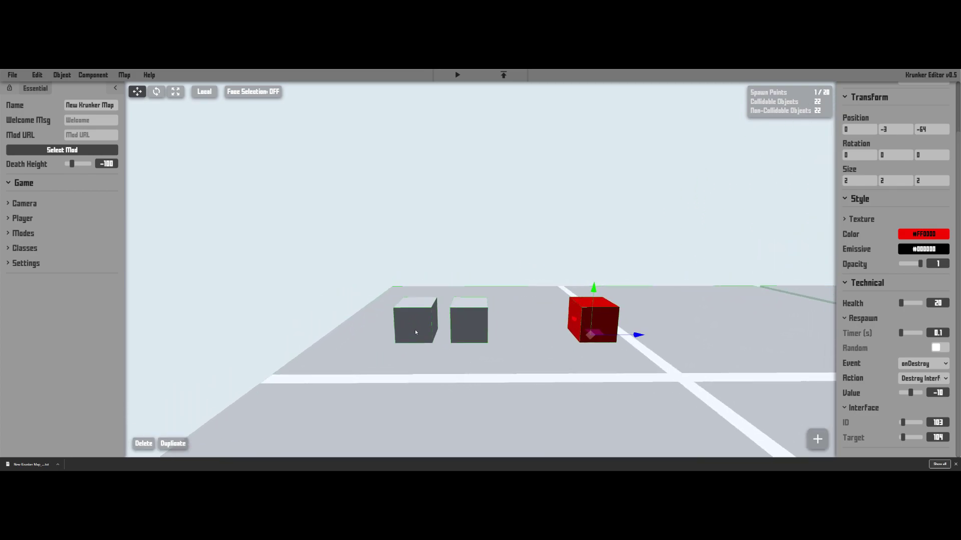
click(419, 322)
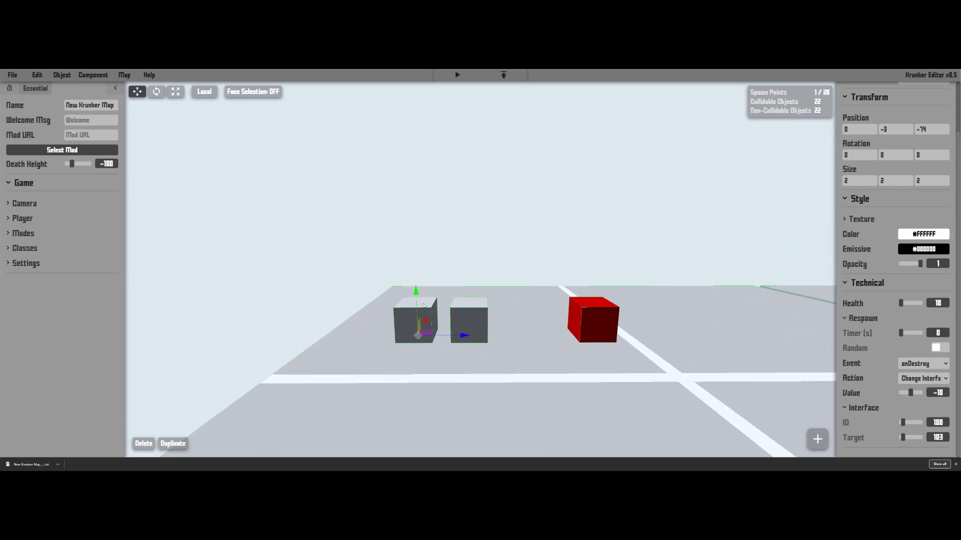
click(595, 318)
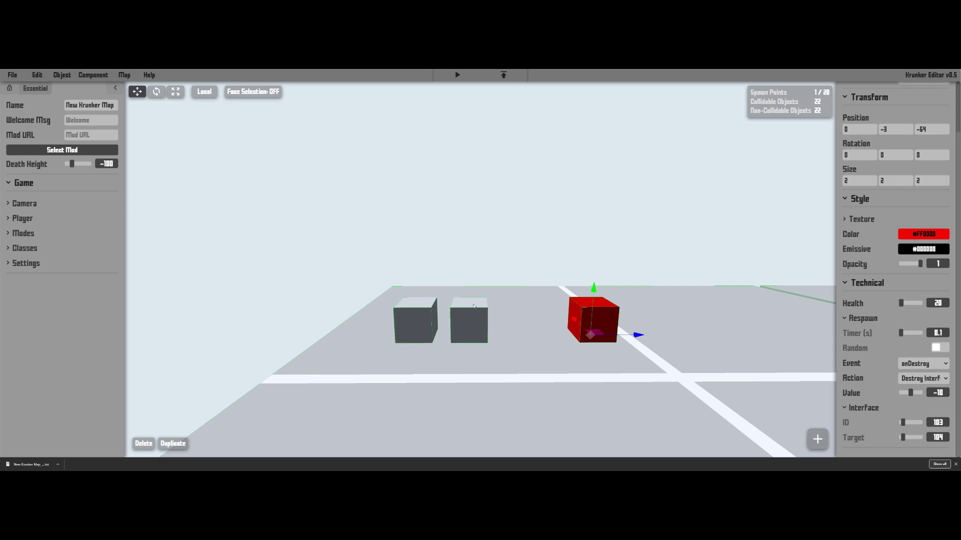
click(466, 316)
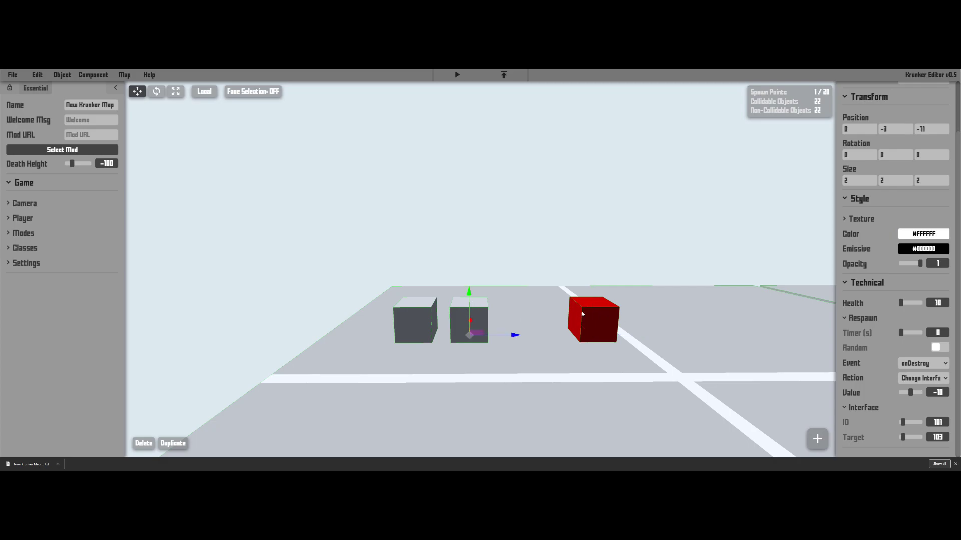
click(585, 314)
drag(409, 327, 457, 298)
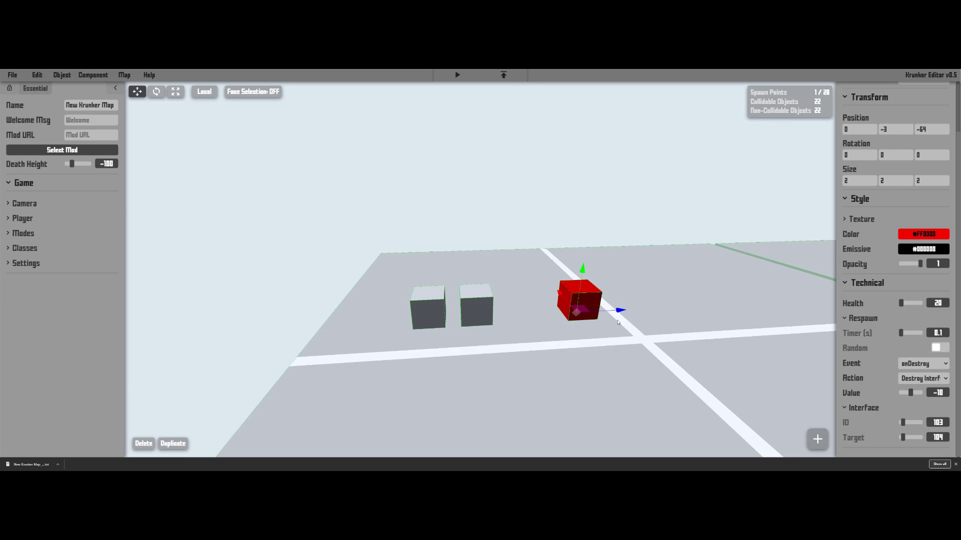
Step: Playtest the map by approaching and hitting the red trigger, and return to the editor
click(508, 76)
key(w)
click(481, 270)
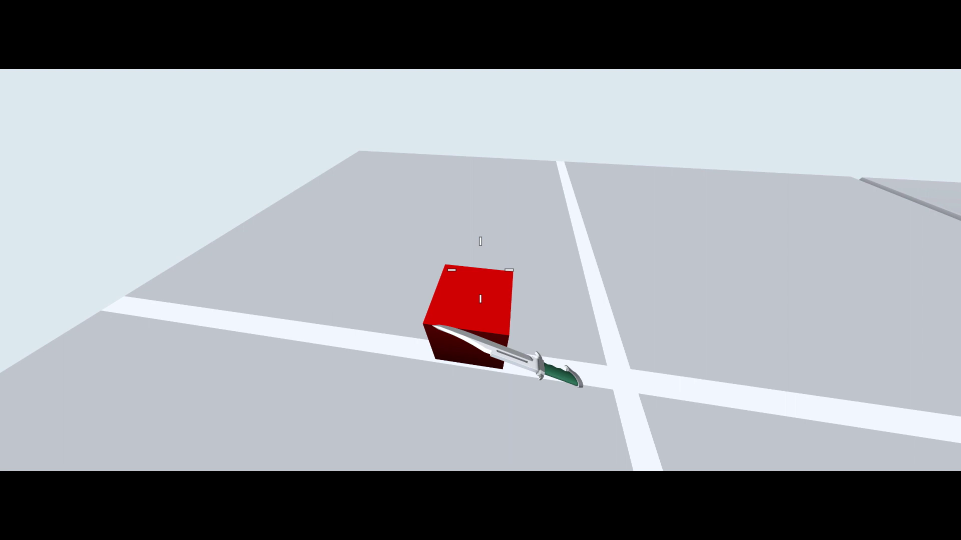
key(s)
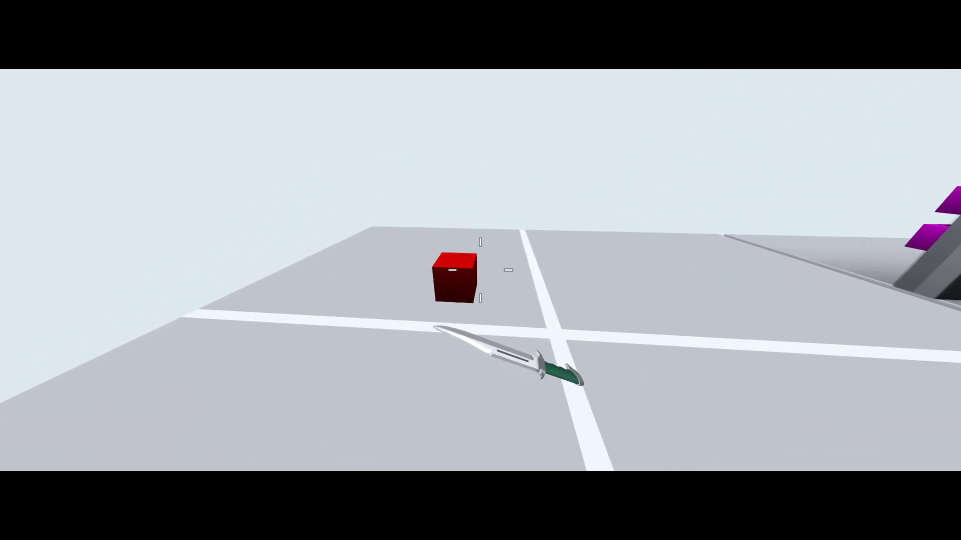
key(Escape)
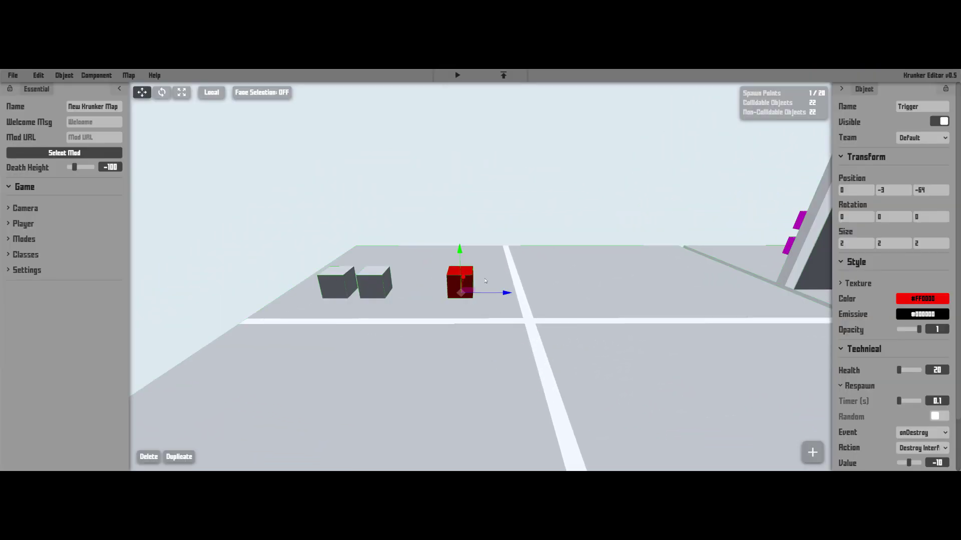
Step: Duplicate the red trigger to Z -59, give the copy ID 104, and set its action to Toggle Interface Gate
right_drag(490, 311, 490, 305)
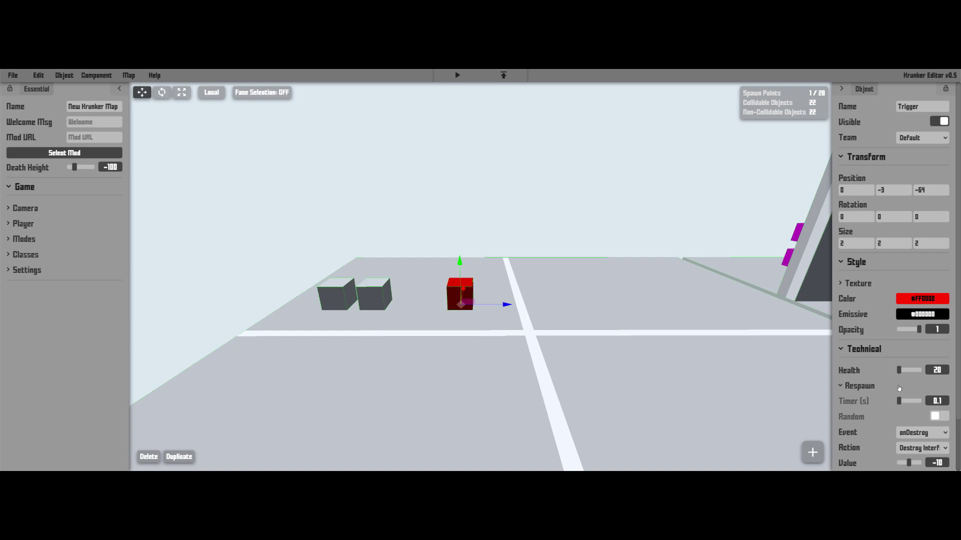
scroll(899, 388, down, 2)
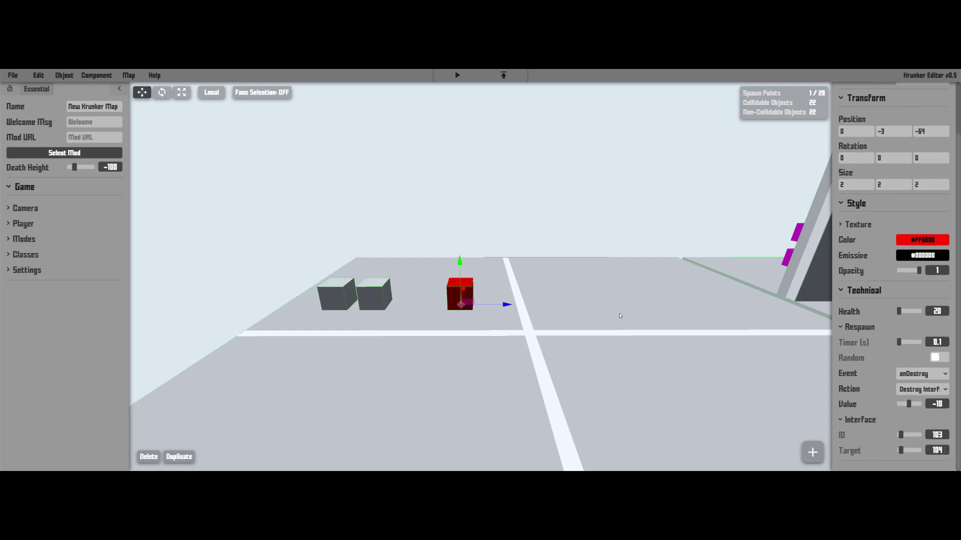
right_drag(619, 316, 614, 322)
key(w)
key(ctrl+d)
drag(500, 300, 584, 301)
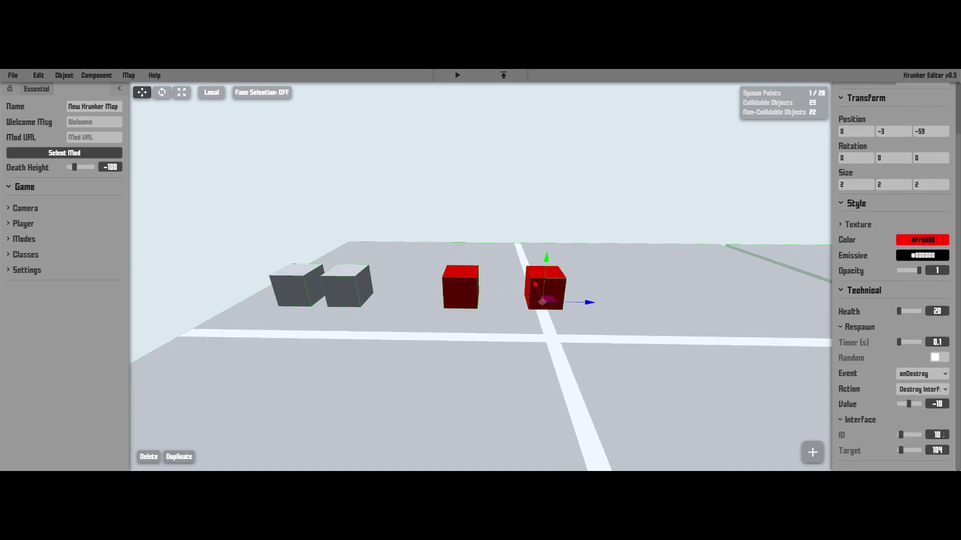
text(4)
click(933, 389)
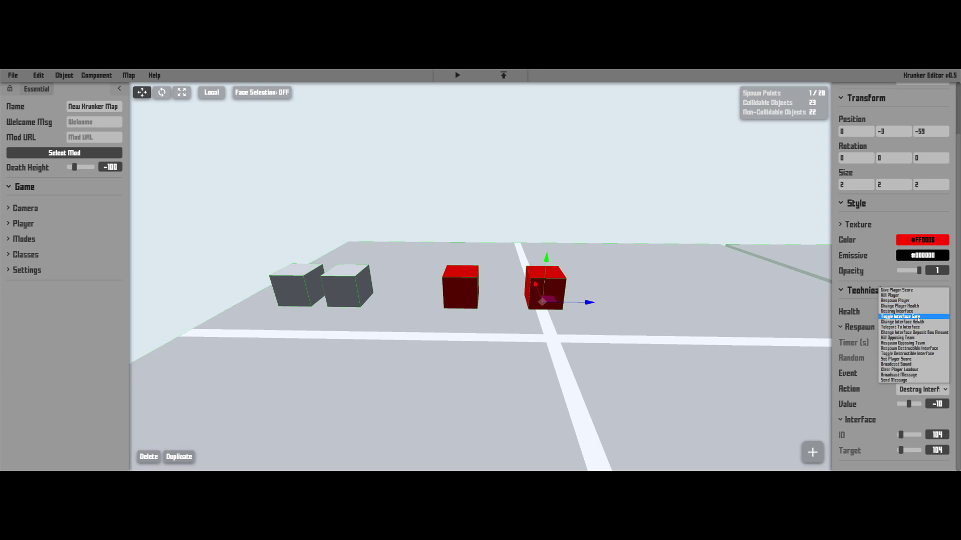
click(918, 317)
Step: Color the copied trigger #FFC000 and line up the red and yellow triggers beside the white ones, with the yellow at Z -65
click(919, 241)
drag(854, 277, 859, 278)
click(545, 290)
click(542, 290)
drag(576, 302, 519, 283)
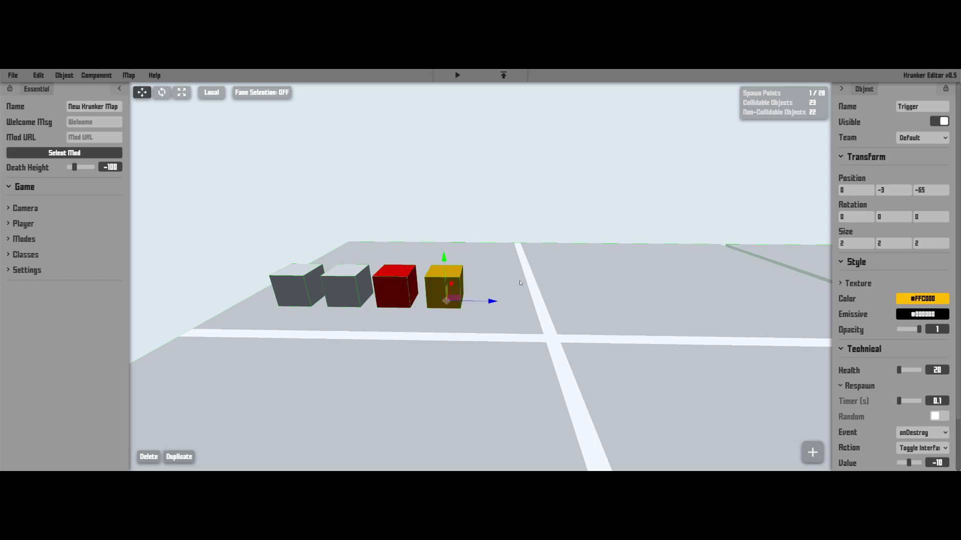
Step: Add a gate beside the triggers at position 0, -6, -54 with size 1 × 16 × 10
click(64, 76)
mouse_move(68, 103)
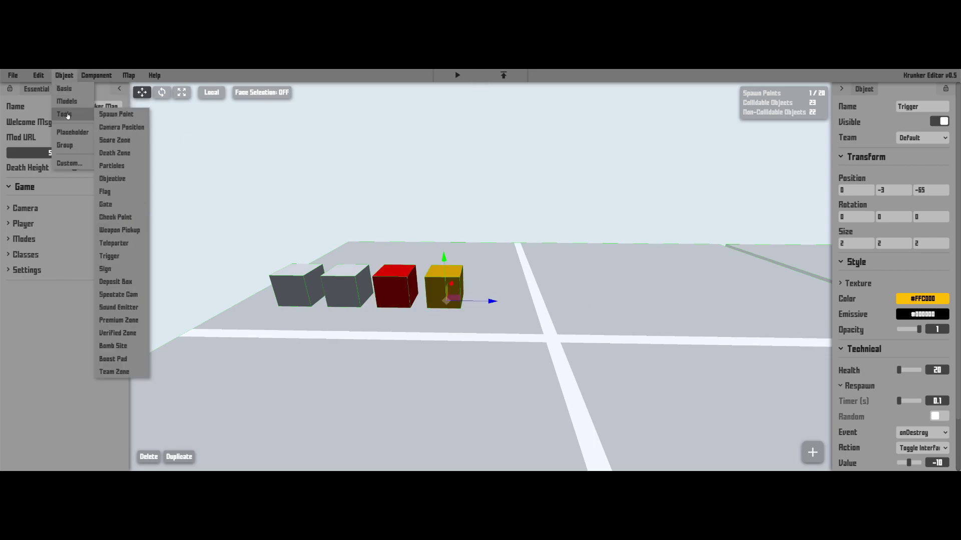
click(113, 206)
drag(240, 233, 360, 241)
scroll(360, 240, down, 5)
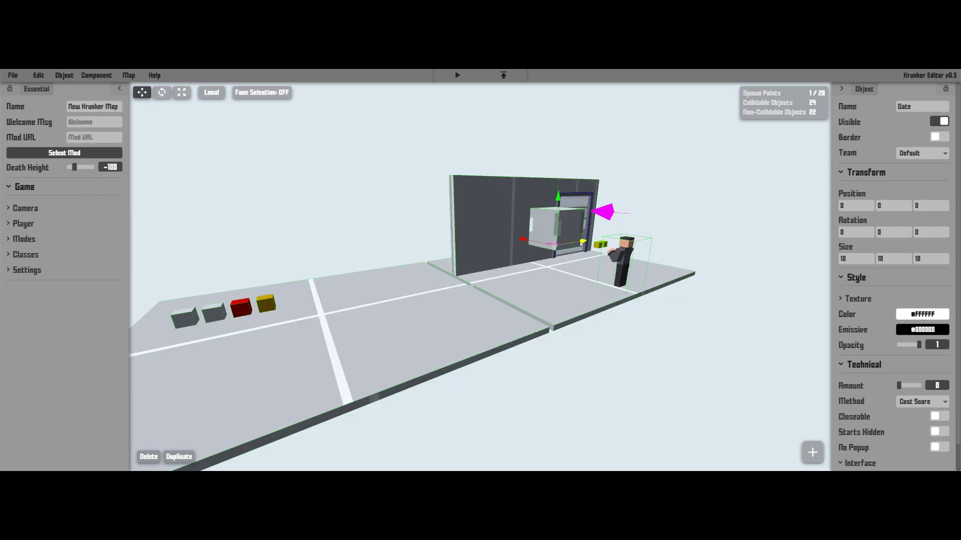
drag(574, 243, 425, 263)
drag(425, 263, 517, 261)
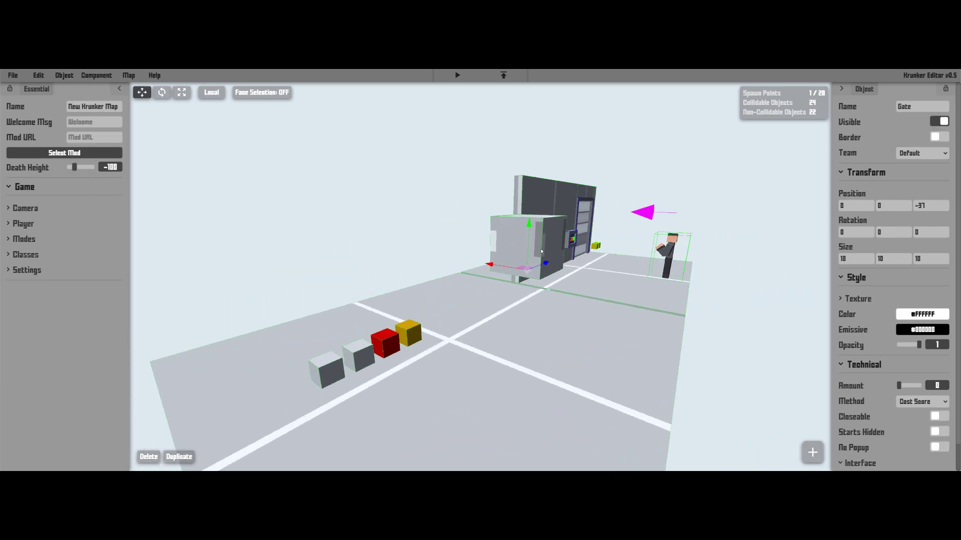
drag(500, 250, 470, 298)
scroll(515, 290, down, 5)
scroll(470, 297, up, 5)
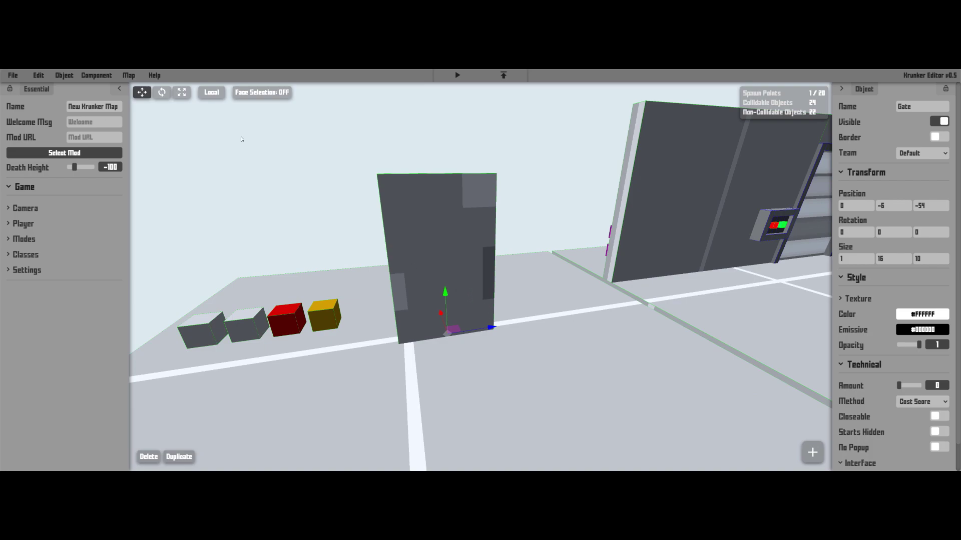
Step: Add a cube and build a gray wall of cubes around the gate, leaving the gate as its doorway
drag(243, 139, 302, 176)
click(64, 76)
mouse_move(66, 89)
click(108, 90)
drag(460, 191, 468, 190)
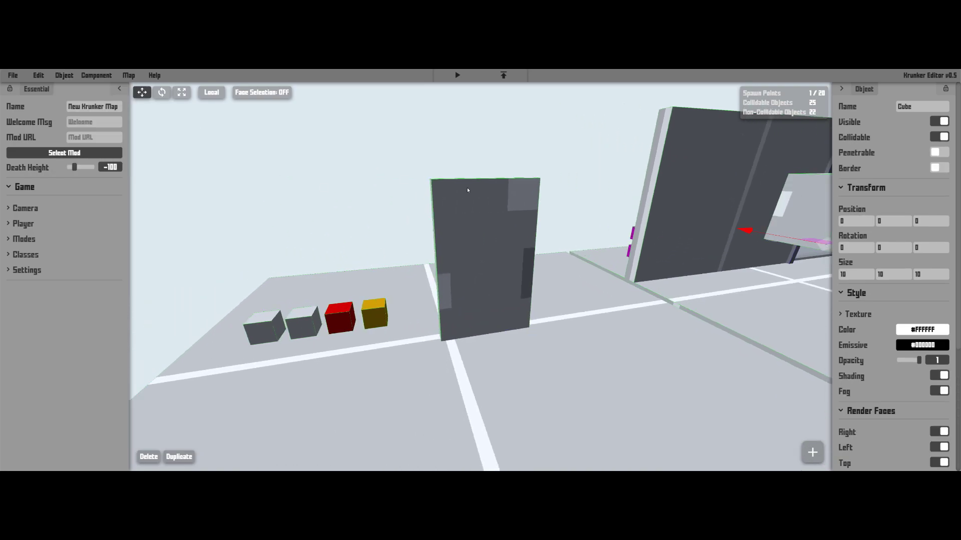
scroll(468, 190, down, 5)
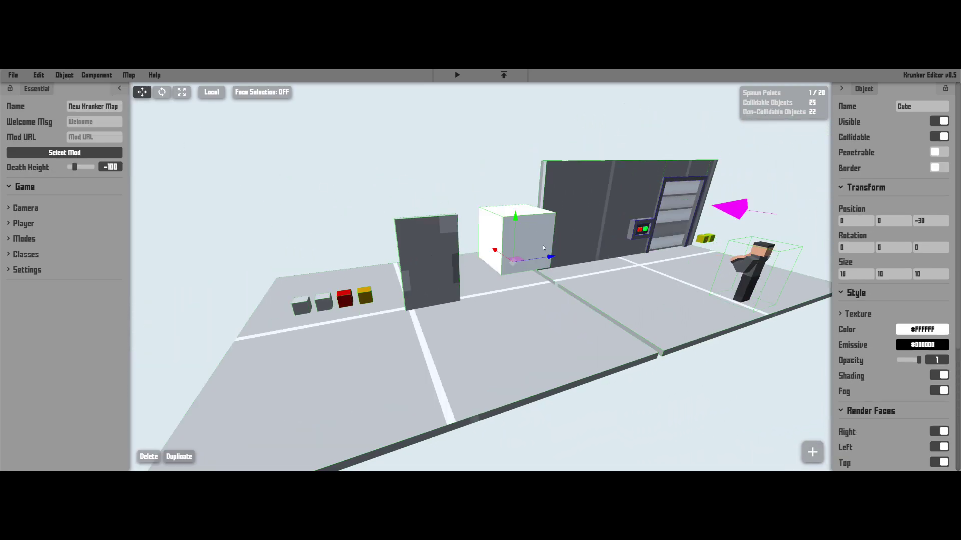
drag(553, 258, 518, 263)
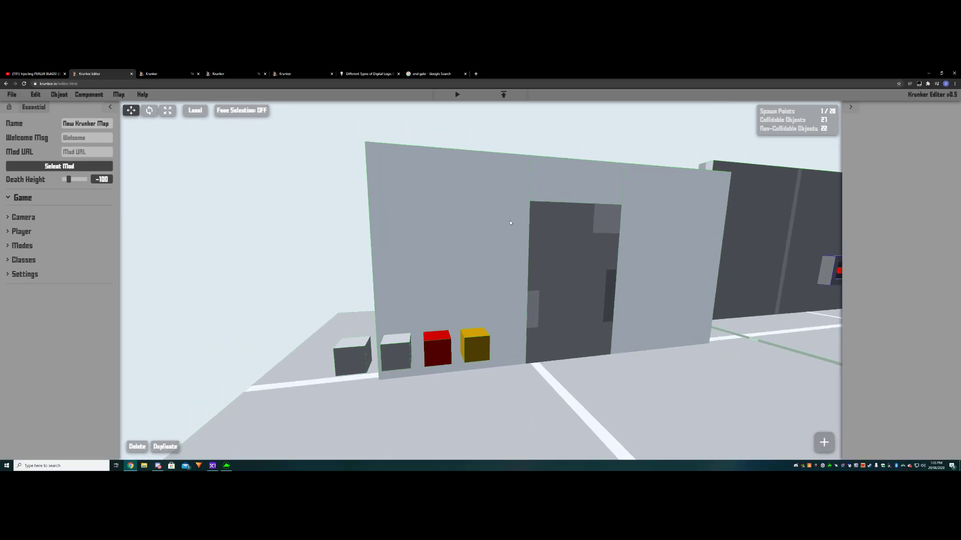
scroll(508, 229, up, 3)
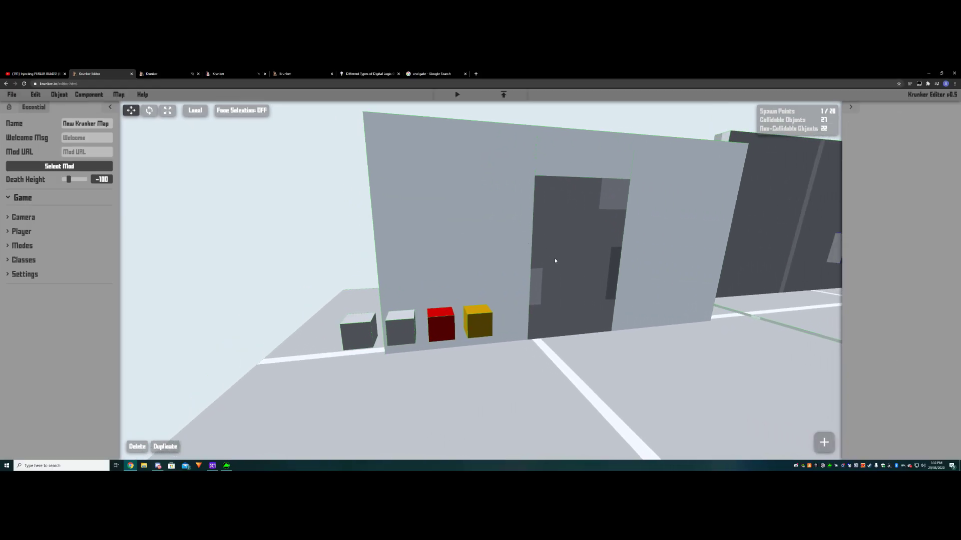
Step: Link the yellow trigger to the gate through interface ID 105 and make the gate closeable
click(591, 252)
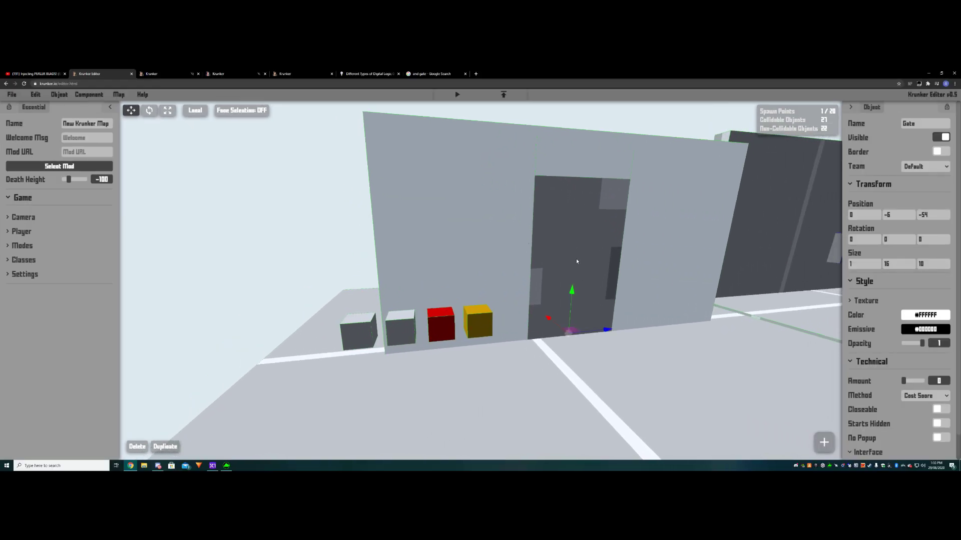
click(481, 319)
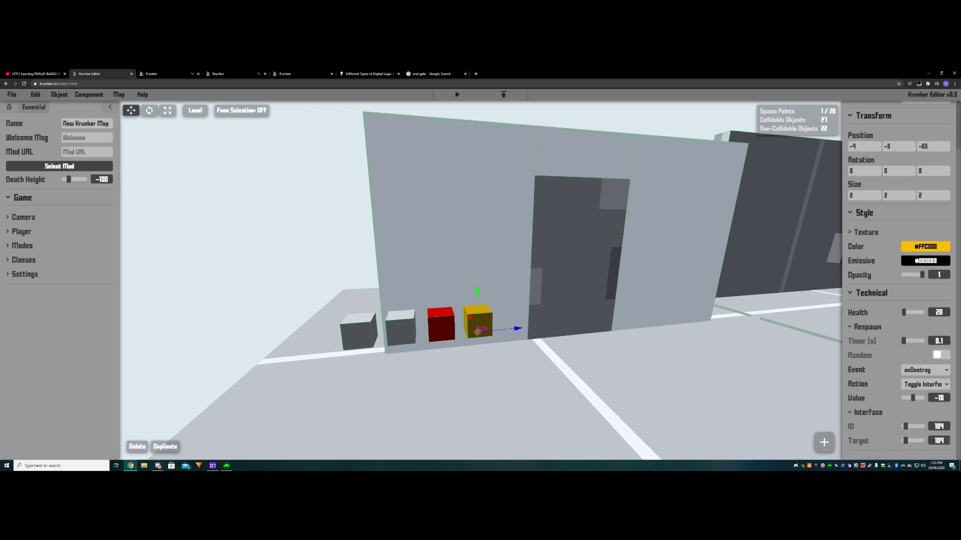
click(570, 291)
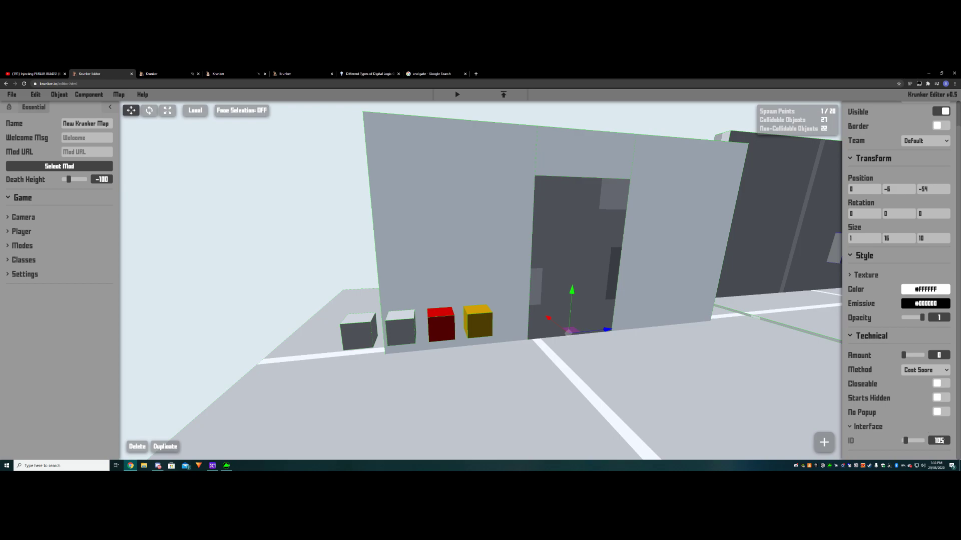
click(940, 385)
Step: Playtest the map, running past the gate wall to the door panel and hitting its yellow button
click(502, 95)
key(w)
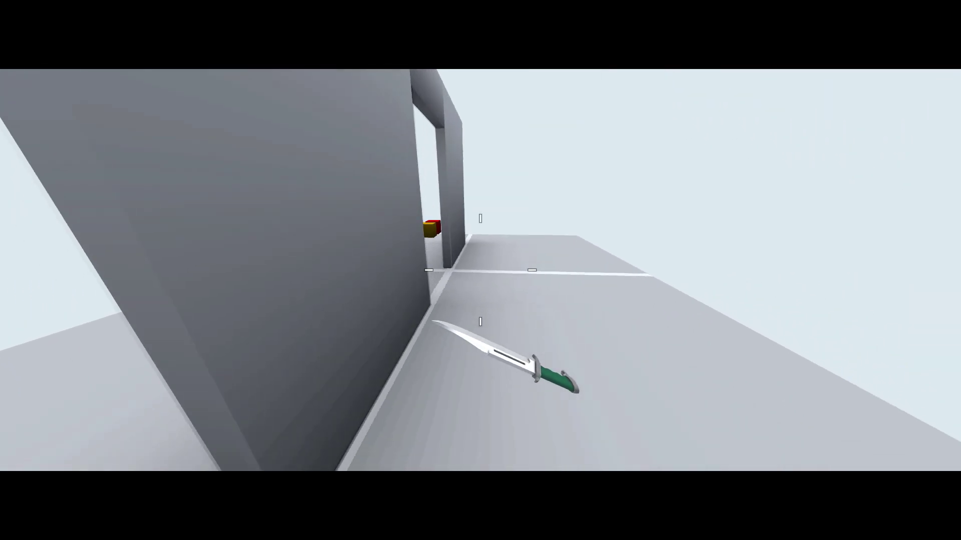
key(w)
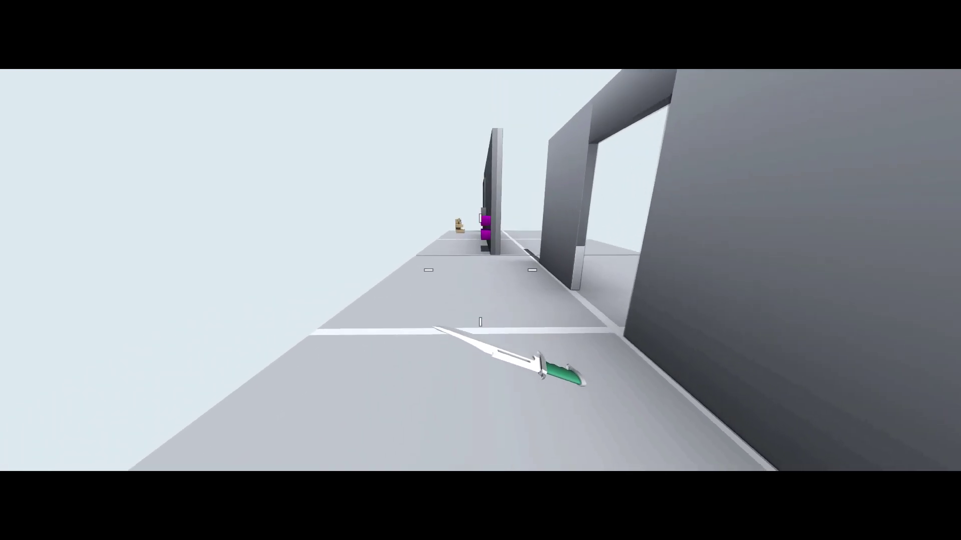
key(space)
key(a)
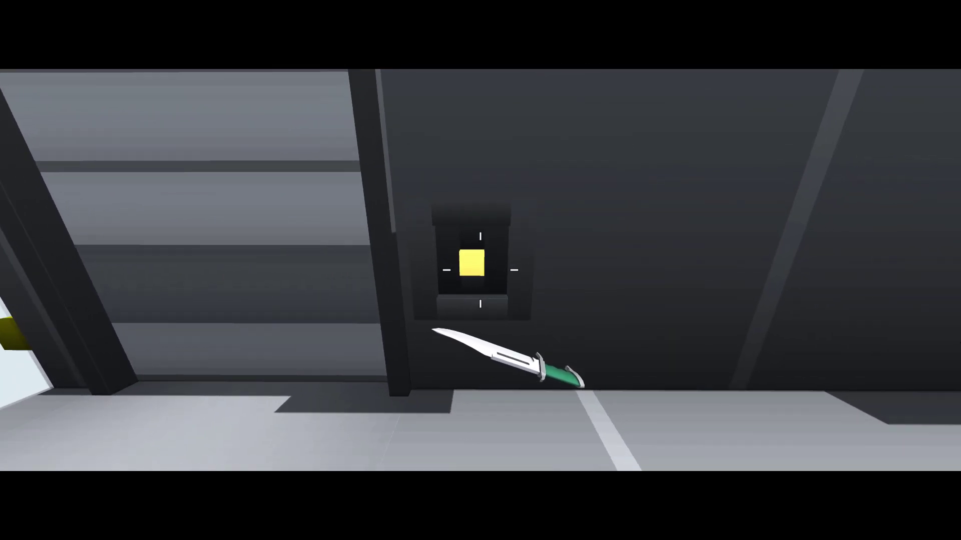
click(481, 271)
Step: Go around the dark door wall to the two-button panel and hit the green button
key(w)
key(w)
key(d)
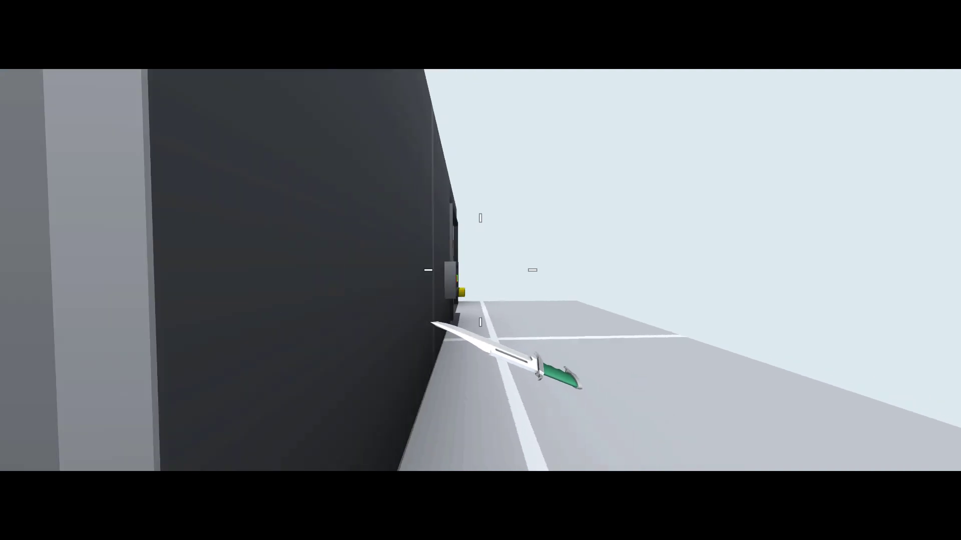
key(w)
click(480, 270)
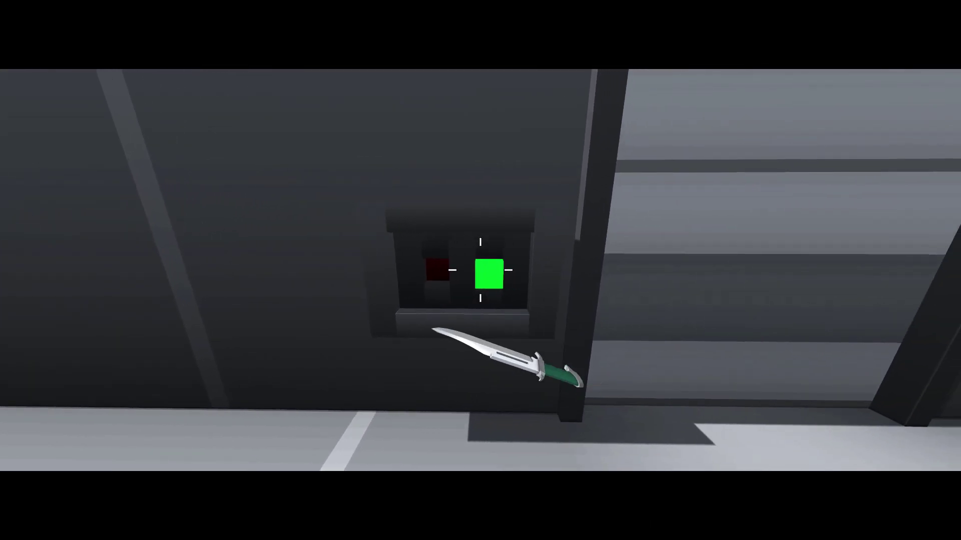
click(481, 270)
Step: Hit the yellow button on the door's other side again and return to the red and green buttons
key(w)
key(w)
click(480, 270)
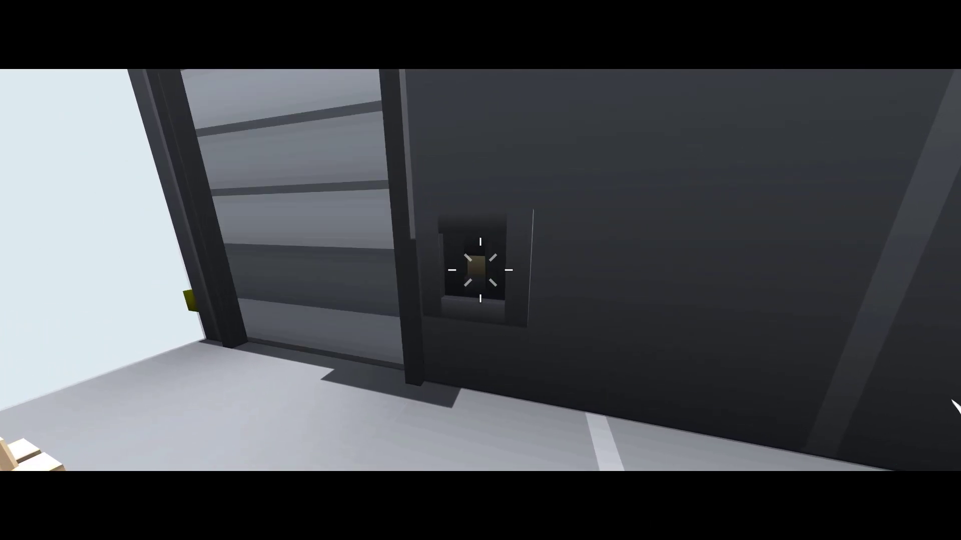
key(w)
key(w)
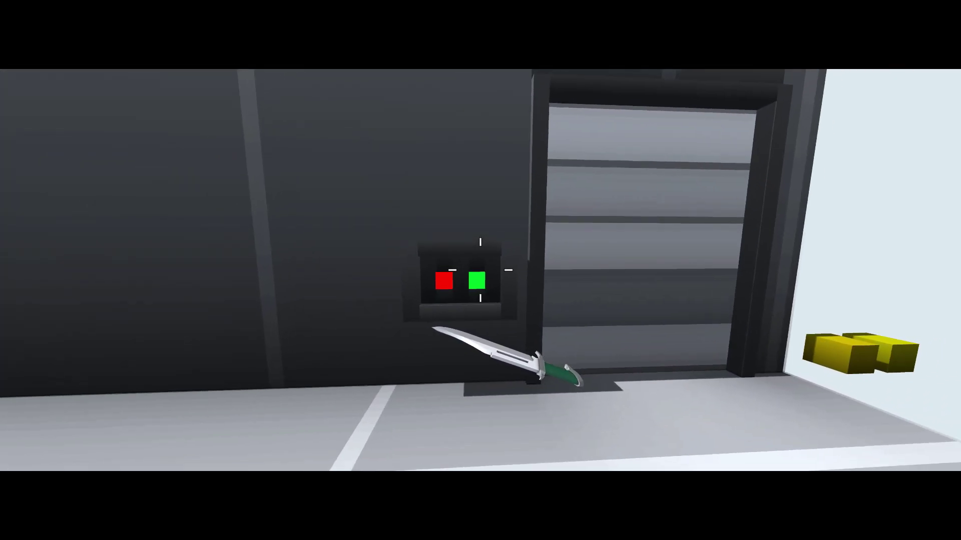
Step: Run around the door wall and the gate wall to inspect the gate opening and the trigger blocks
key(w)
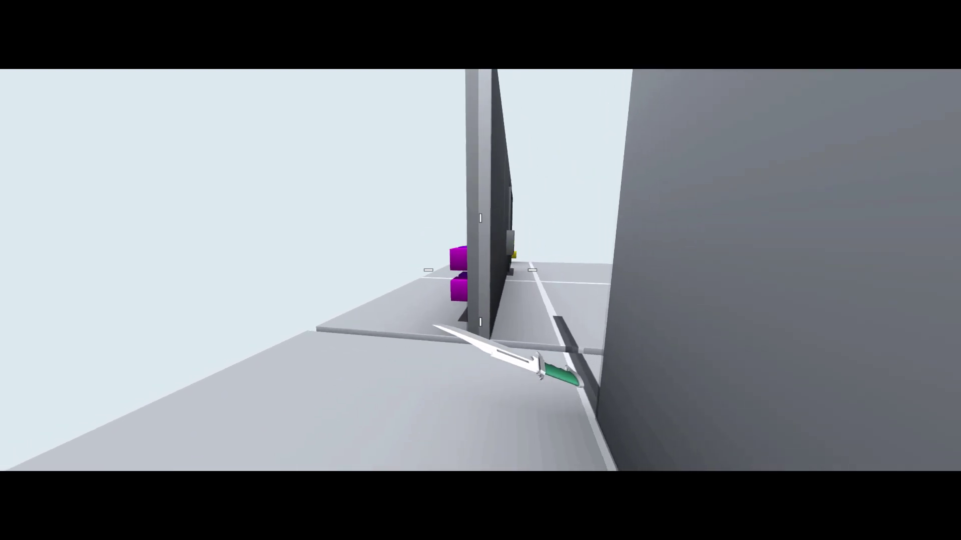
key(space)
key(w)
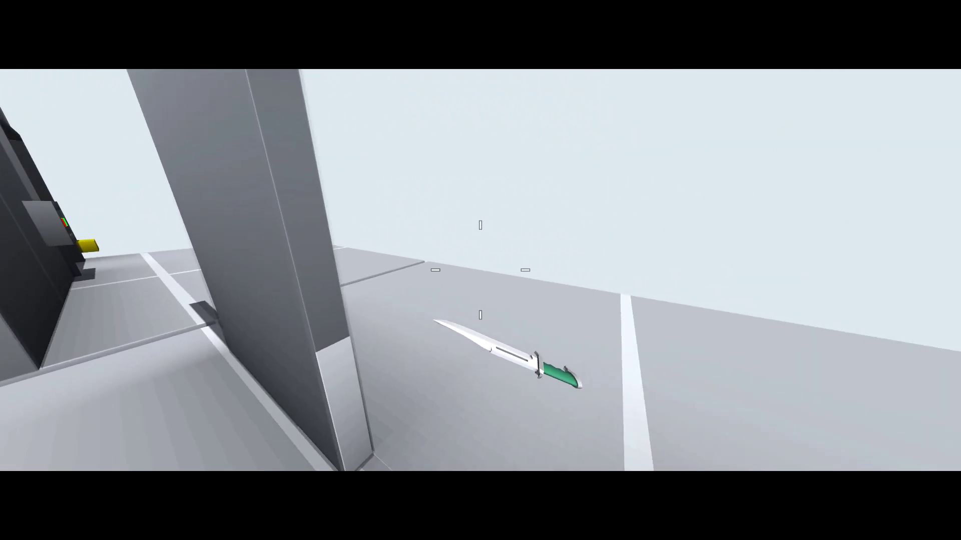
key(space)
key(w)
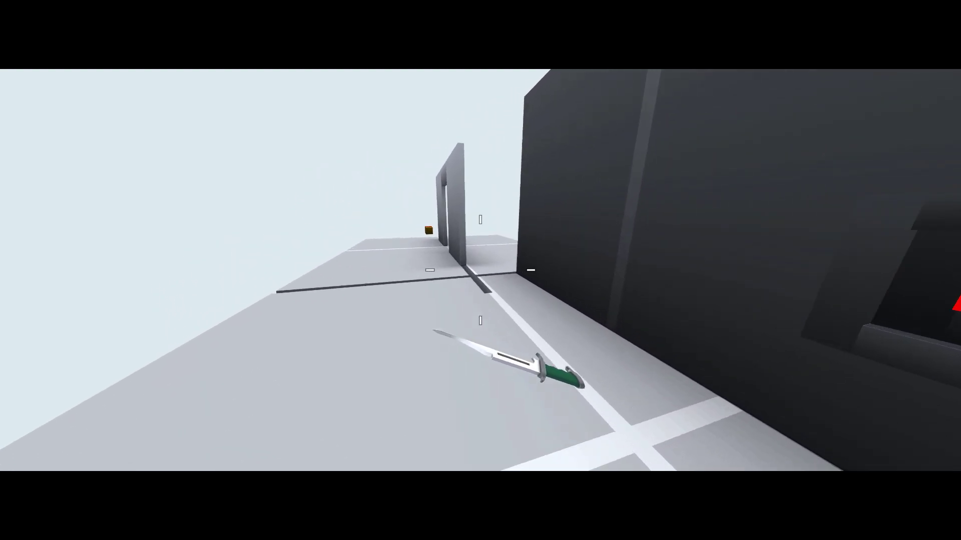
key(space)
key(w)
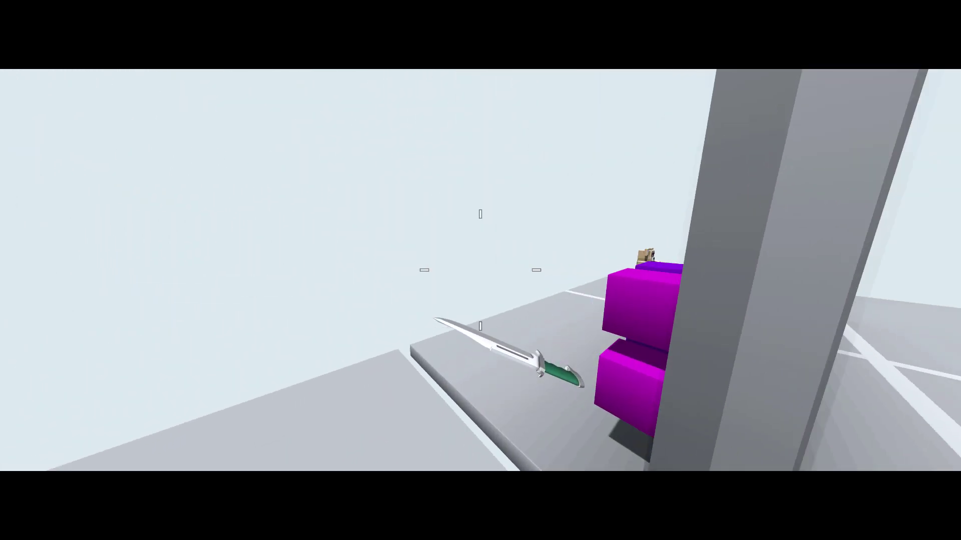
key(w)
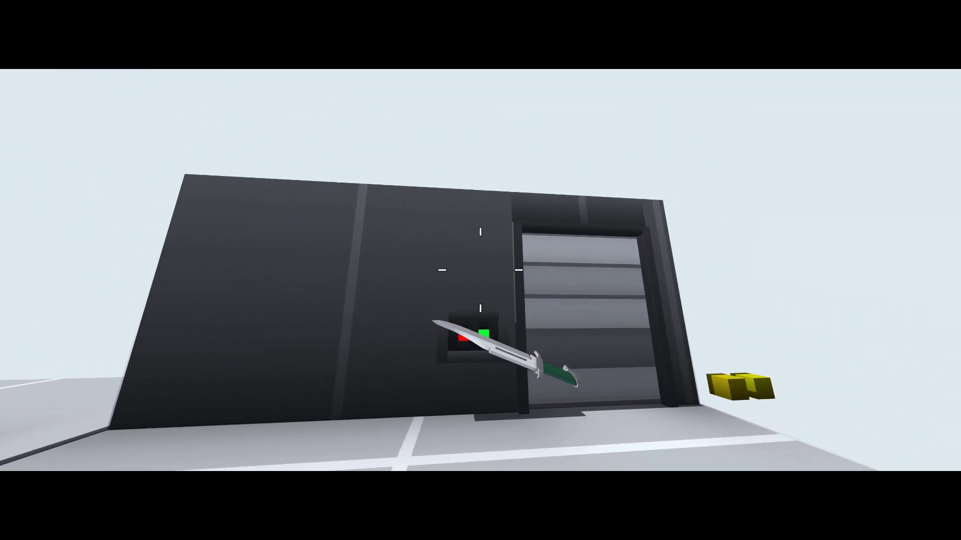
Step: Test the door panels by hitting the red button on one side and the yellow button on the other
key(w)
key(e)
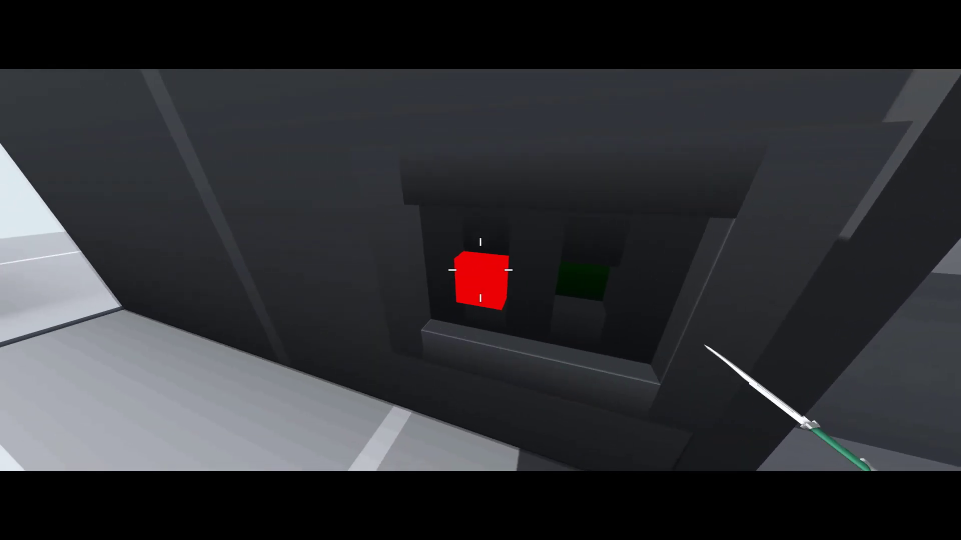
key(e)
key(w)
key(e)
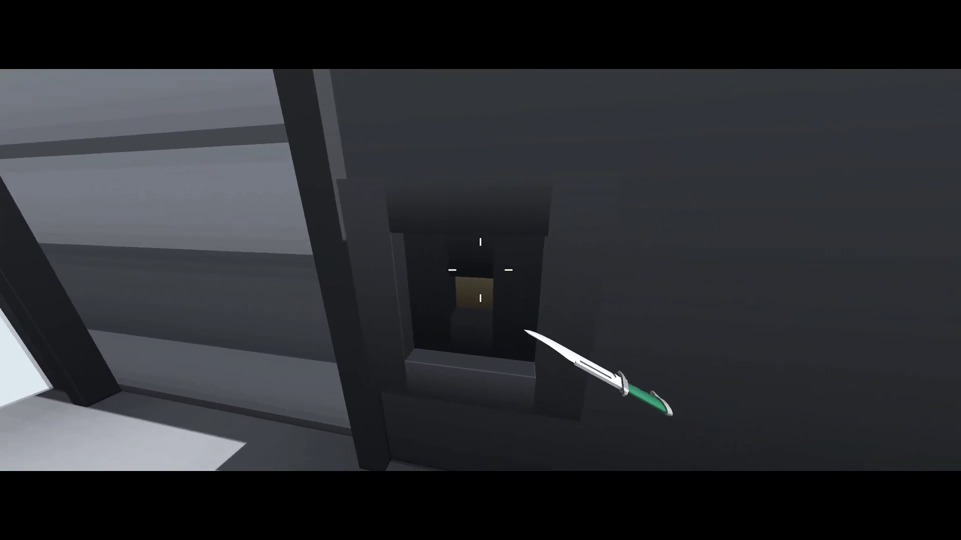
Step: Run around the end of the door wall to examine the purple trigger blocks behind it
key(w)
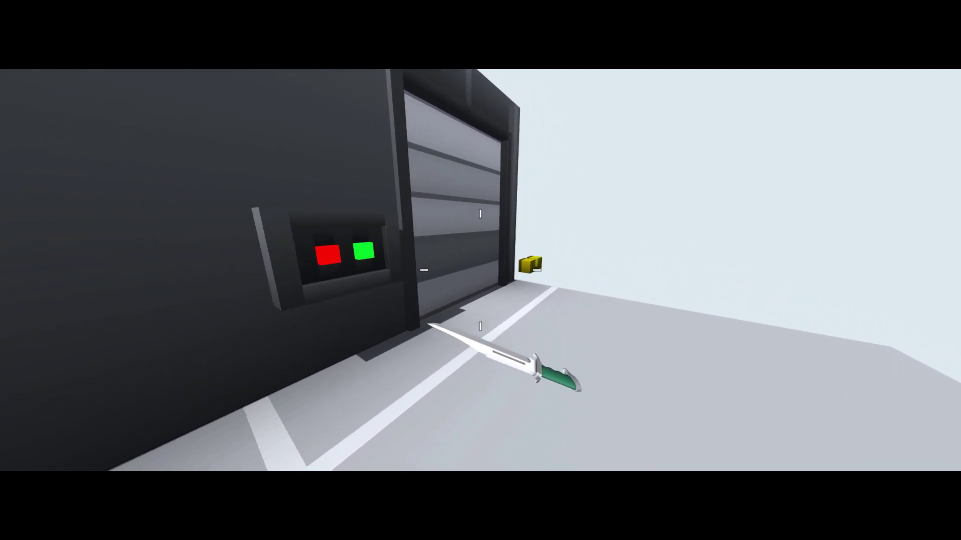
key(w)
key(w)
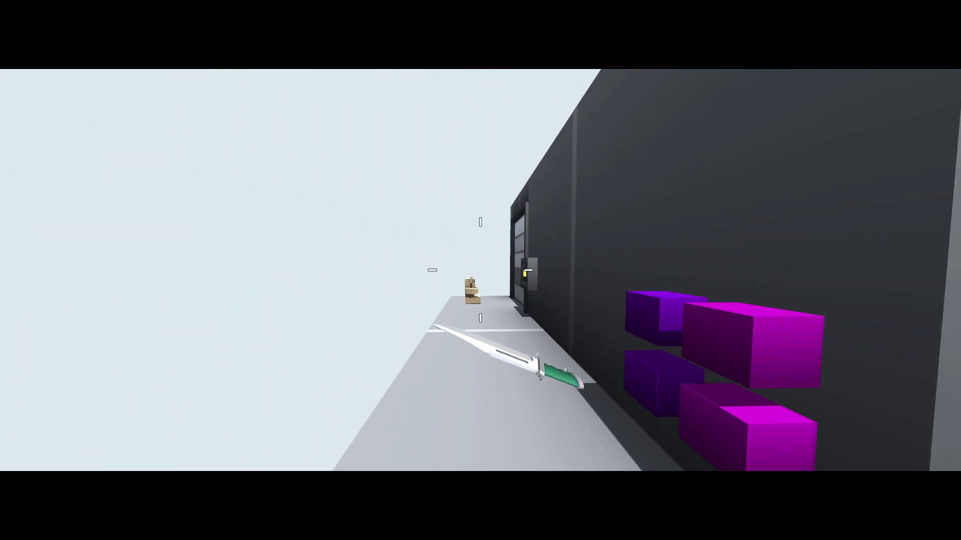